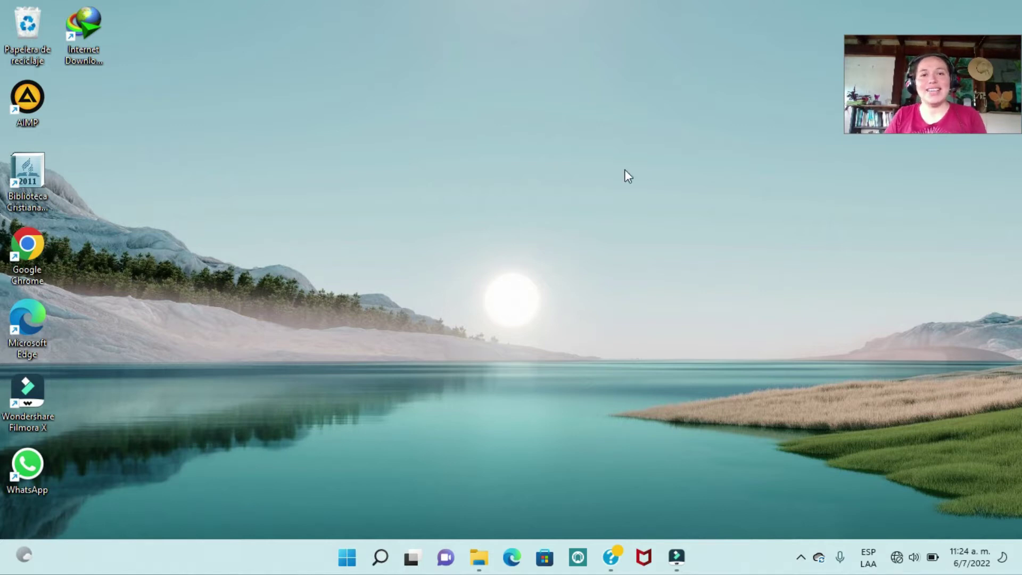
pyautogui.moveTo(678, 562)
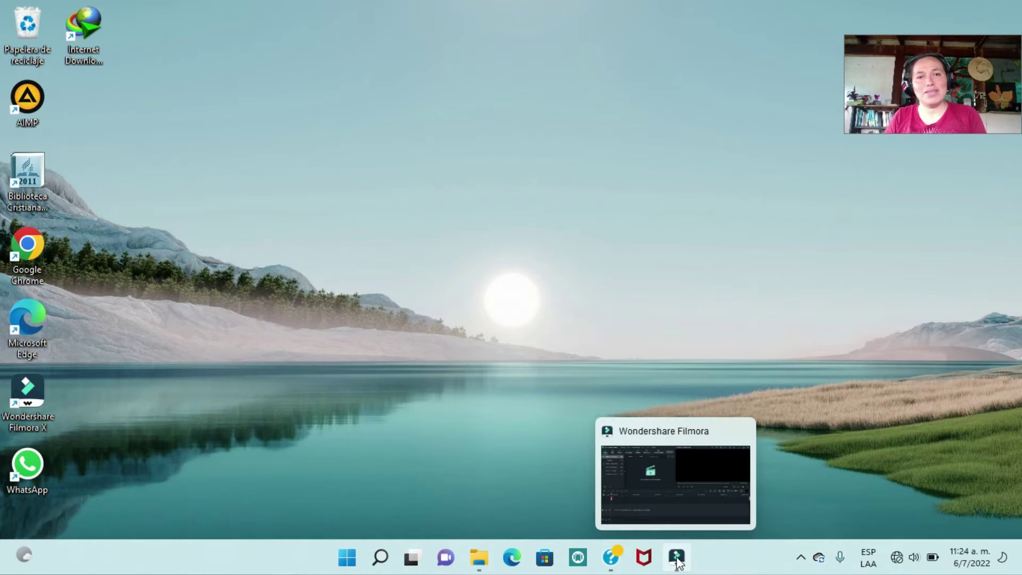
pyautogui.click(669, 503)
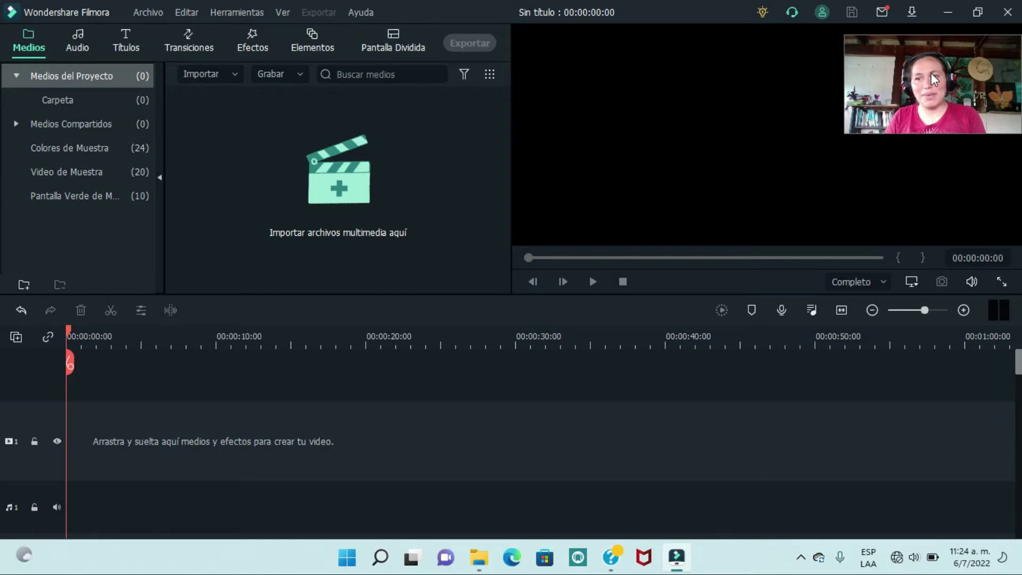
pyautogui.click(949, 13)
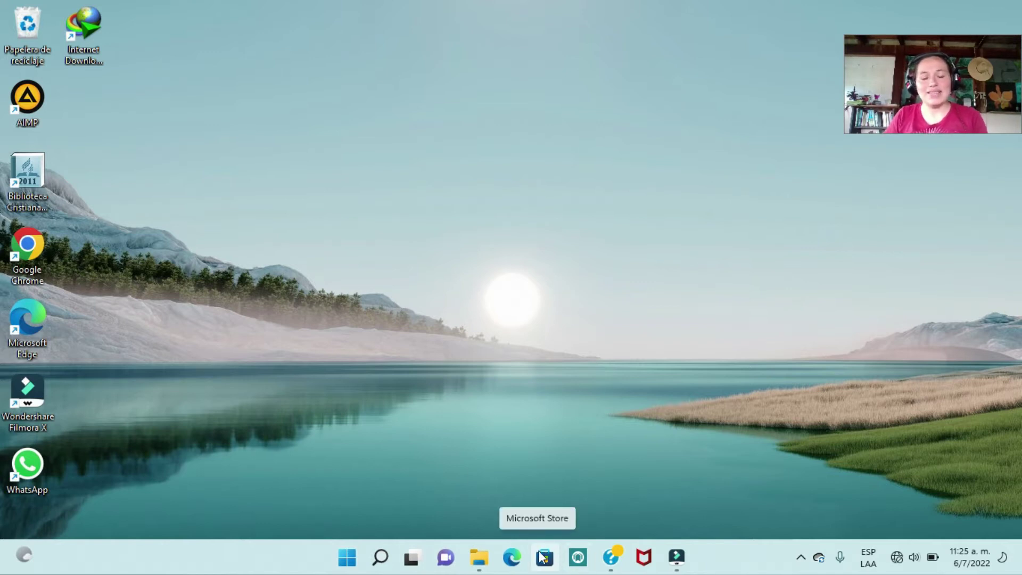
# Step: Switch to File Explorer and look through the list of Excel workbooks in the FORMATOS PERSONALIZADOS folder
pyautogui.click(482, 560)
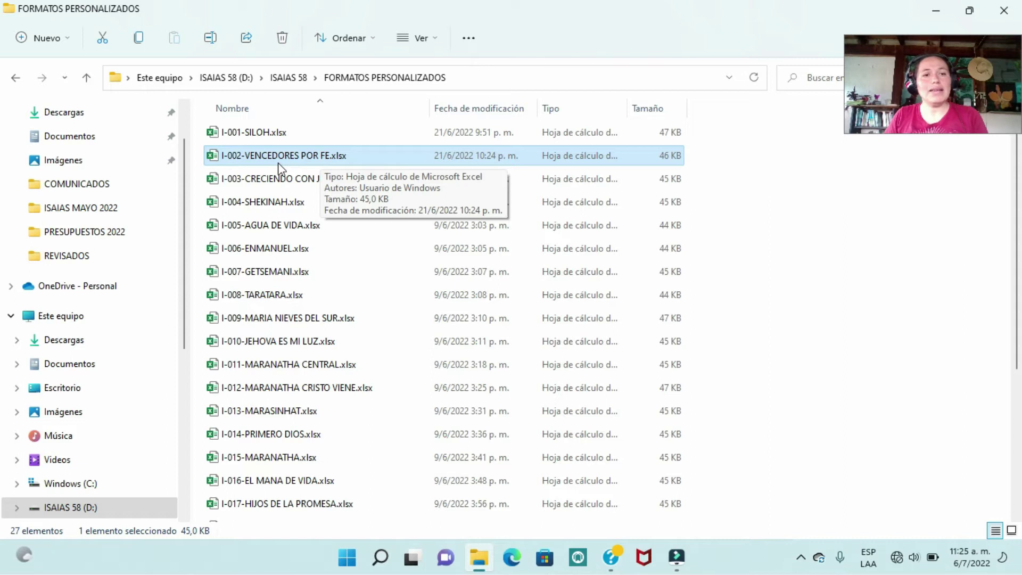
pyautogui.click(265, 134)
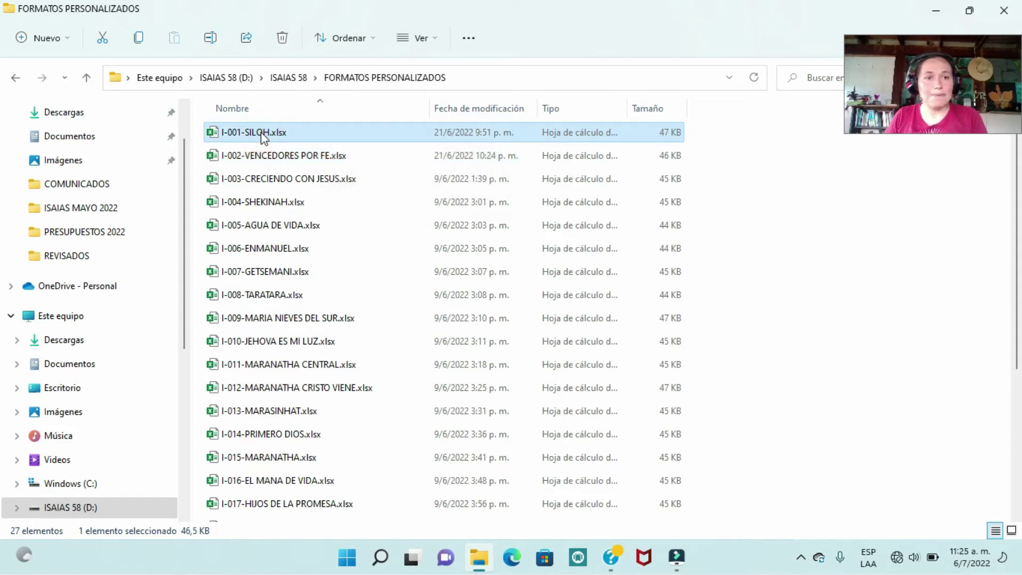
pyautogui.click(264, 157)
pyautogui.click(264, 180)
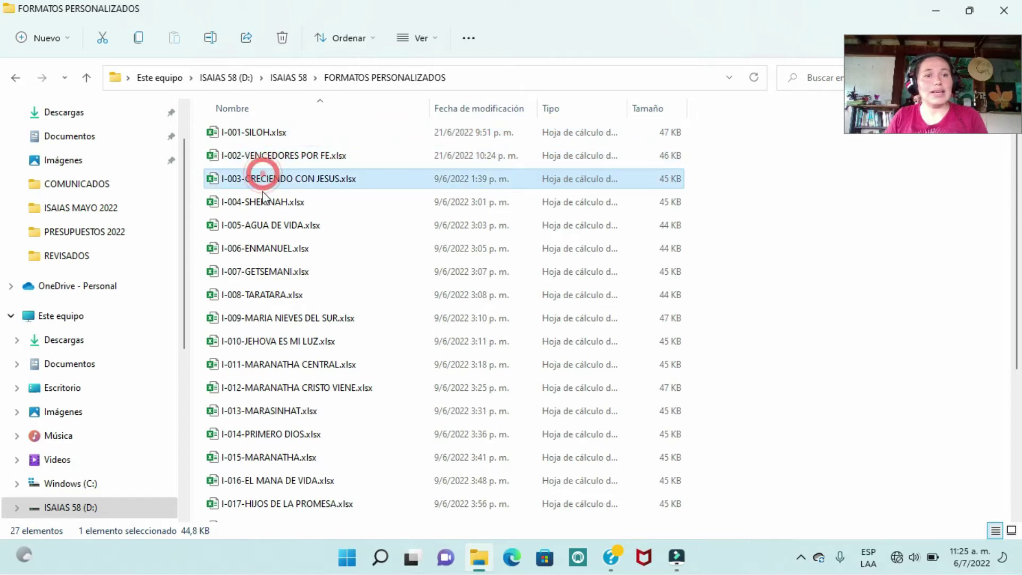
pyautogui.click(266, 202)
pyautogui.click(269, 227)
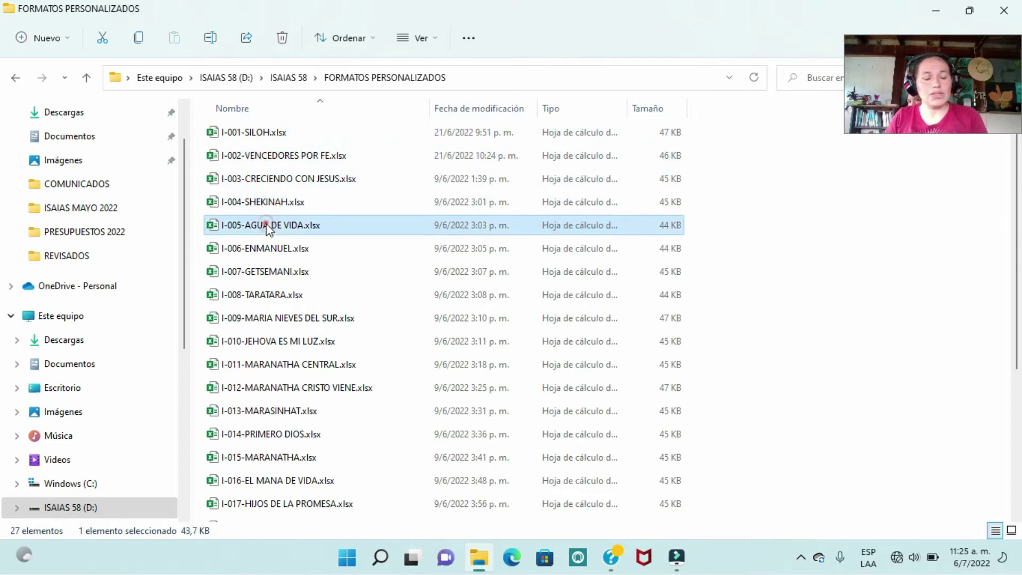
pyautogui.click(268, 253)
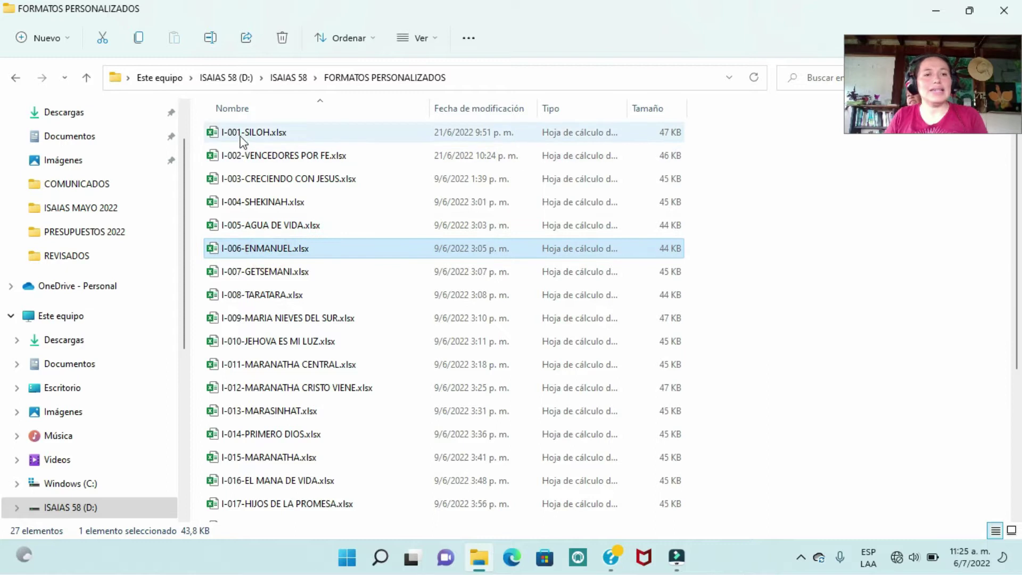
pyautogui.click(249, 159)
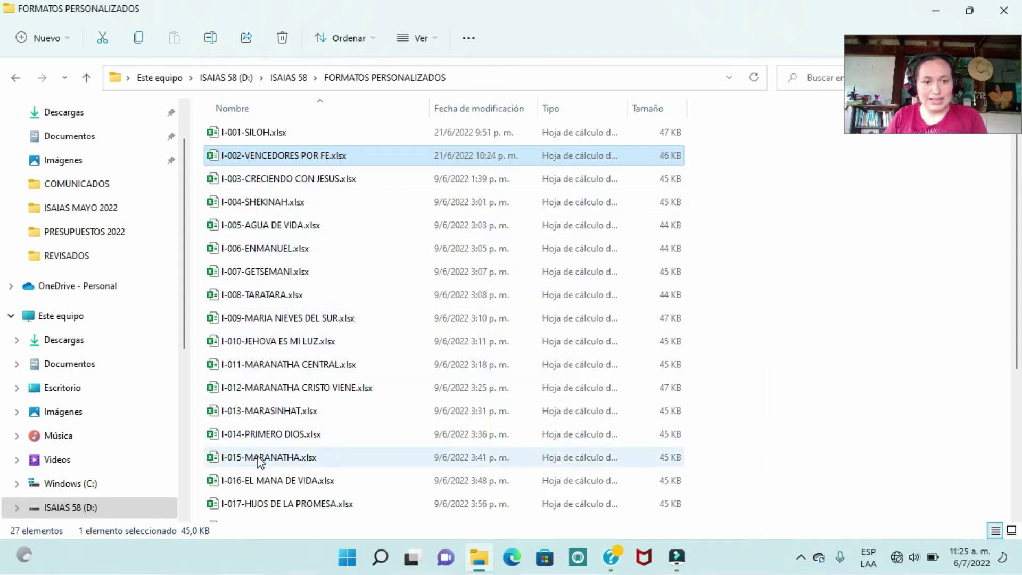
pyautogui.scroll(-3, 261, 461)
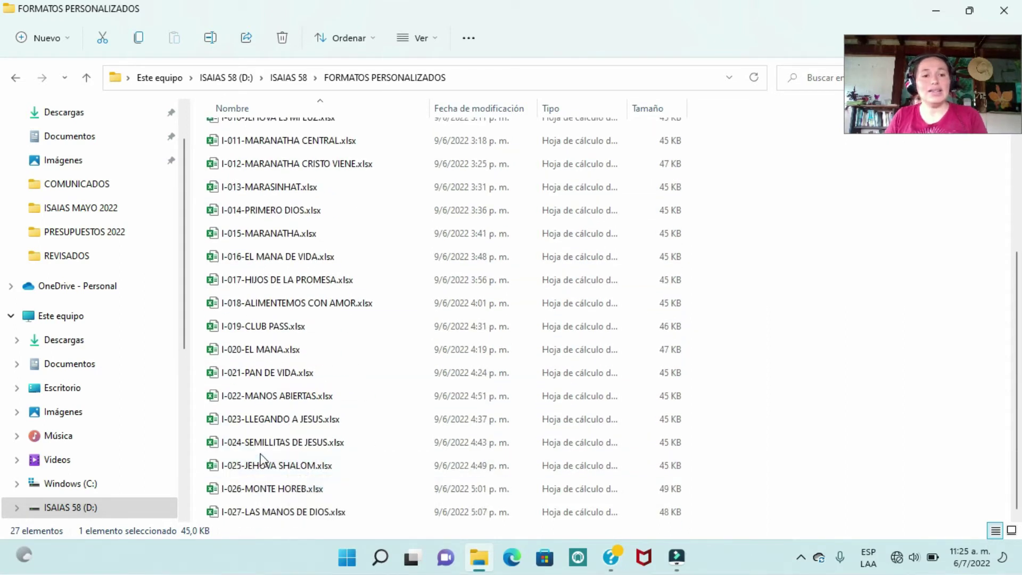
pyautogui.scroll(3, 261, 459)
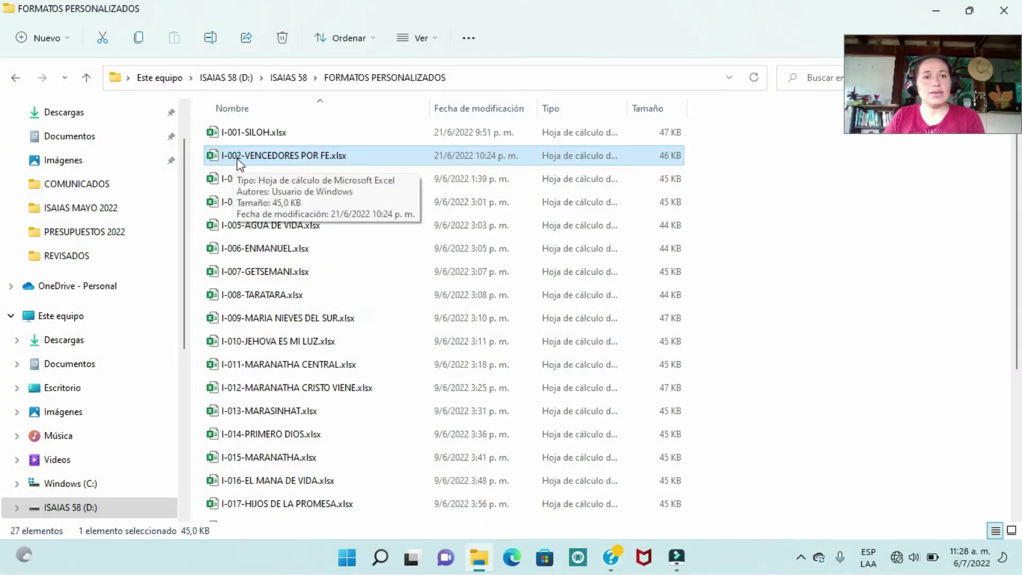
# Step: Open the workbook I-002-VENCEDORES POR FE.xlsx and select the Isaías name cell in the database record
pyautogui.doubleClick(293, 159)
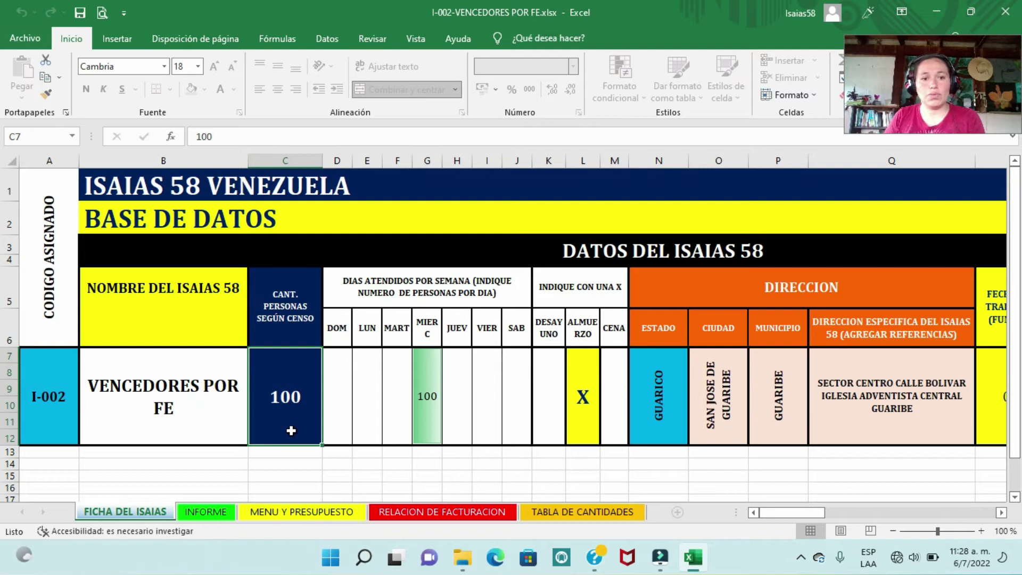
pyautogui.click(281, 408)
pyautogui.click(221, 391)
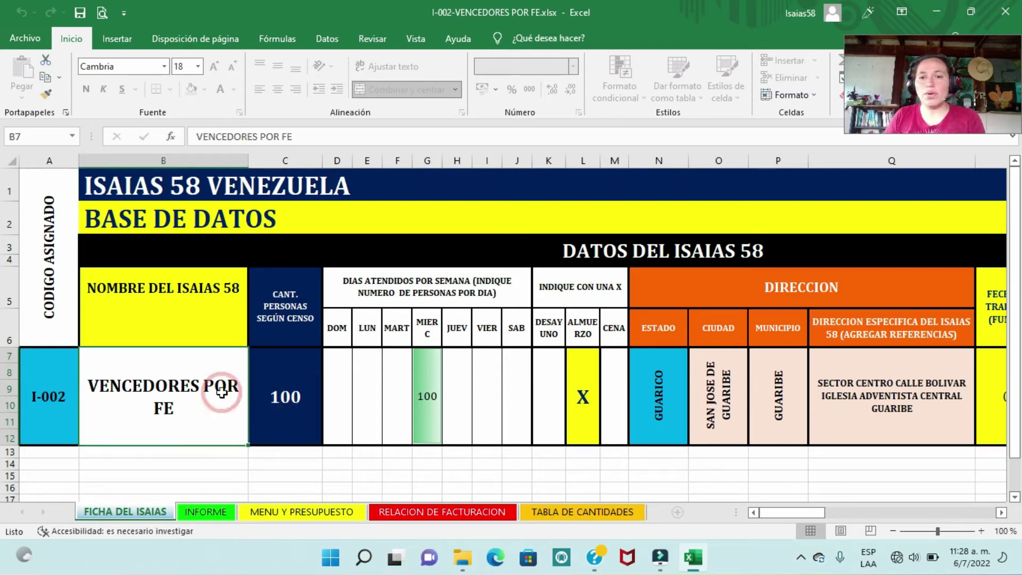
pyautogui.click(219, 391)
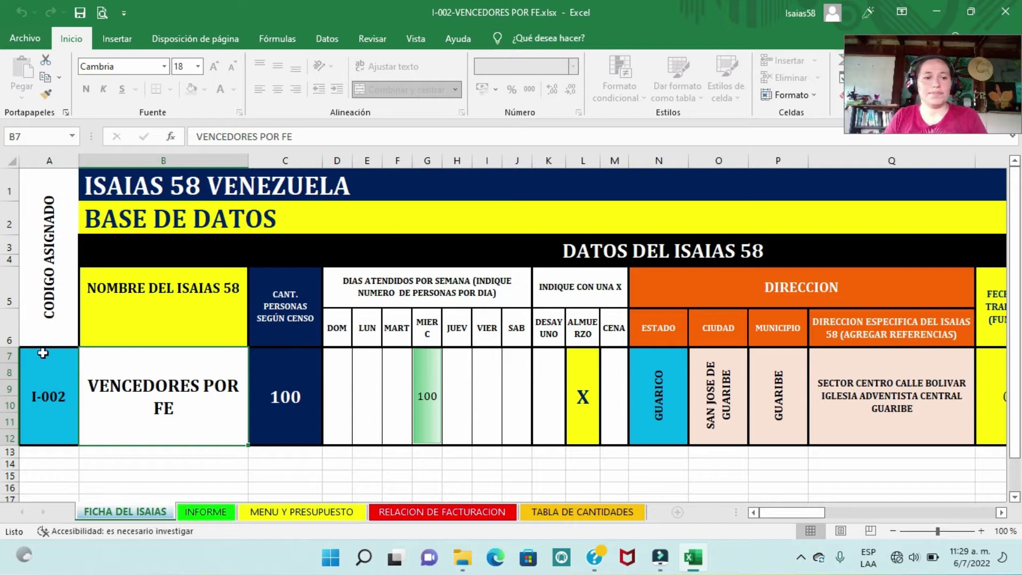
# Step: View the workbook's sheets from FICHA DEL ISAIAS through TABLA DE CANTIDADES and return to FICHA DEL ISAIAS
pyautogui.click(124, 513)
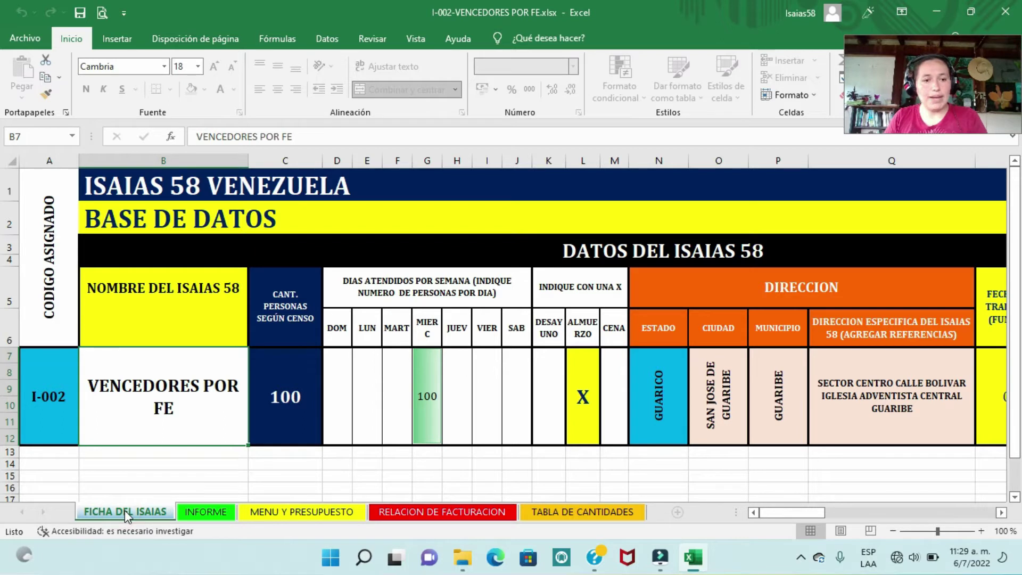
pyautogui.click(202, 513)
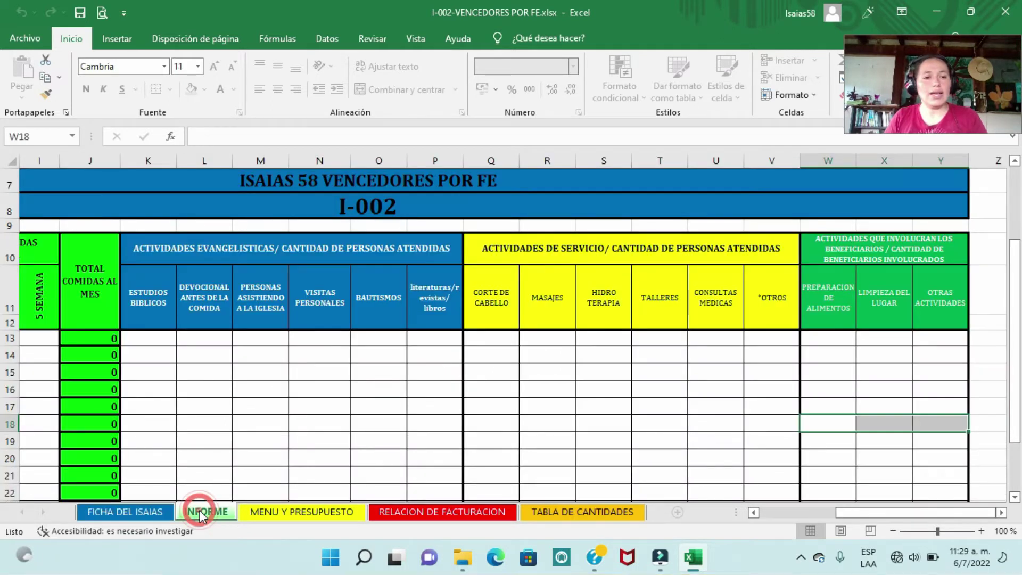
pyautogui.click(268, 513)
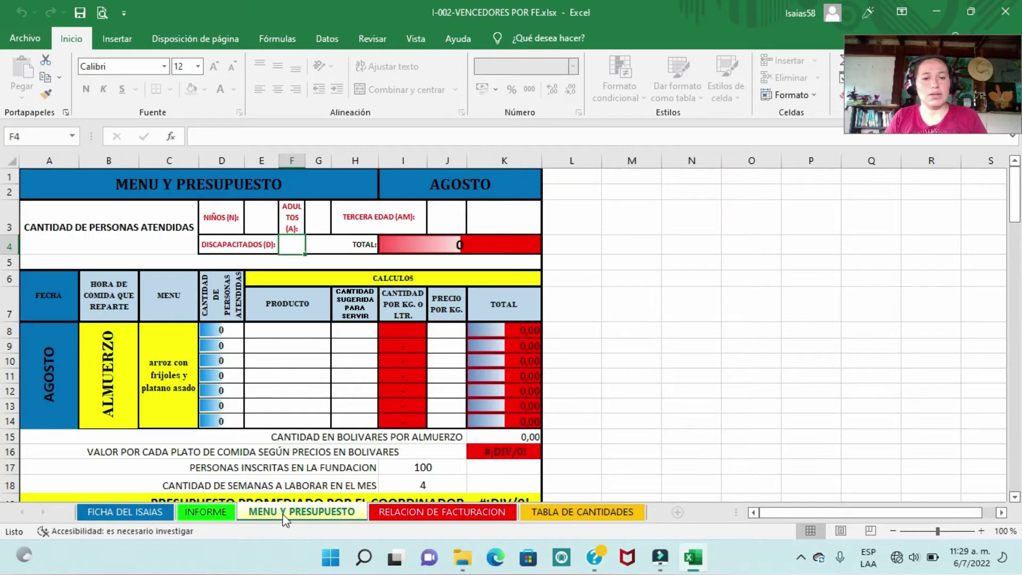
pyautogui.click(408, 520)
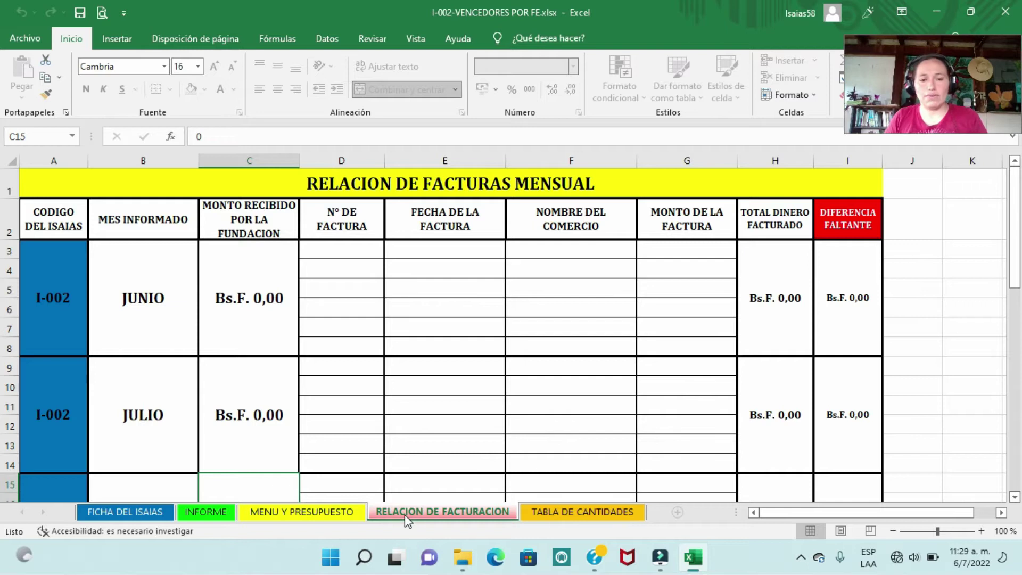
pyautogui.click(547, 511)
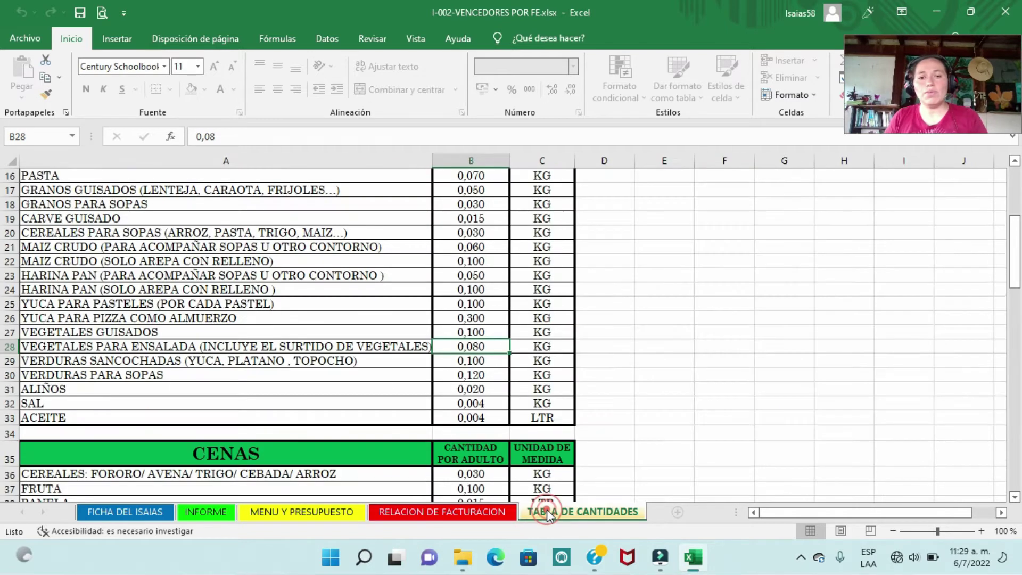
pyautogui.click(437, 511)
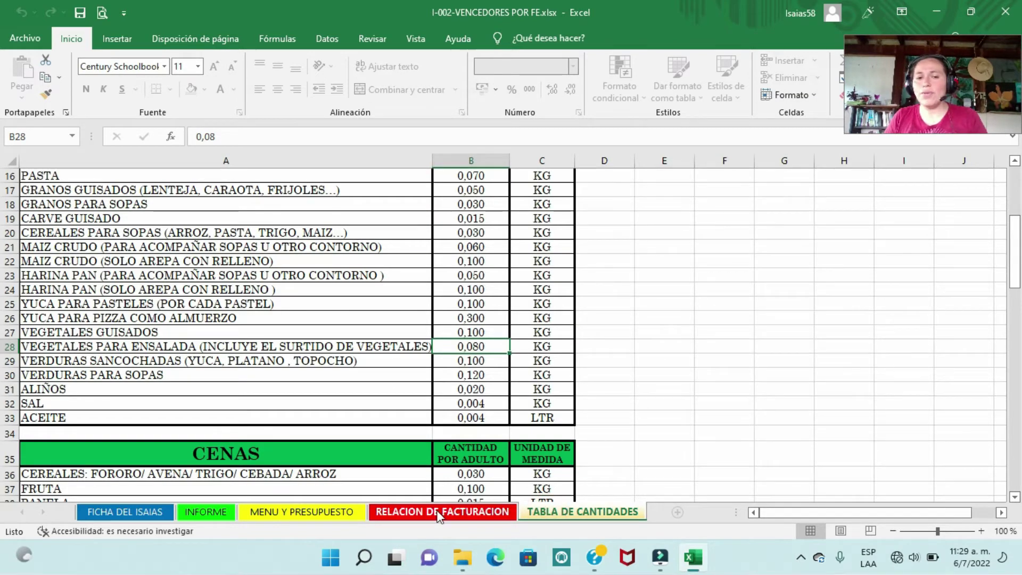
pyautogui.click(339, 512)
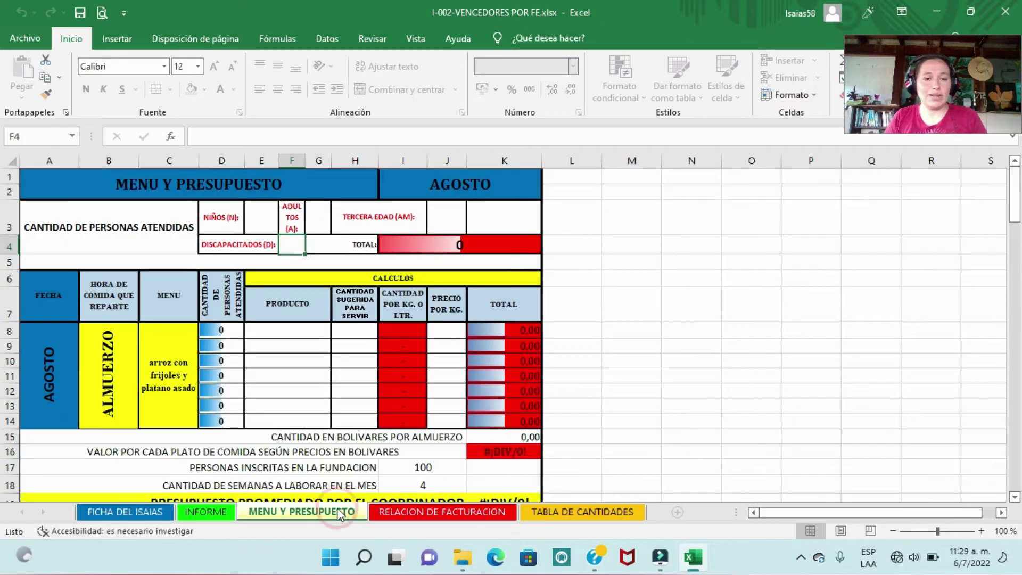
pyautogui.click(206, 513)
pyautogui.click(143, 513)
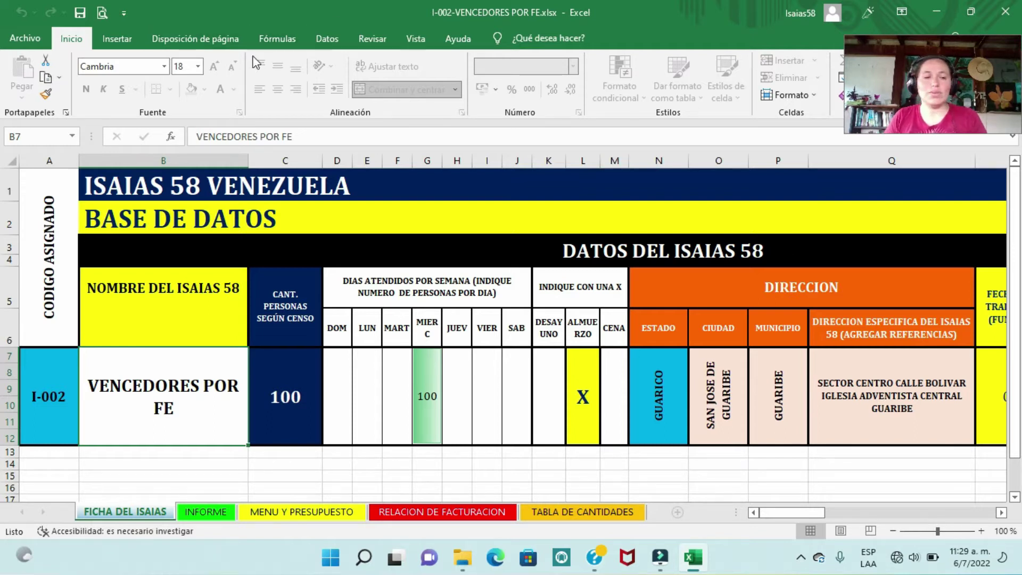
# Step: Go over the INFORME, MENU Y PRESUPUESTO and RELACION DE FACTURACION sheets again, ending on FICHA DEL ISAIAS
pyautogui.click(206, 512)
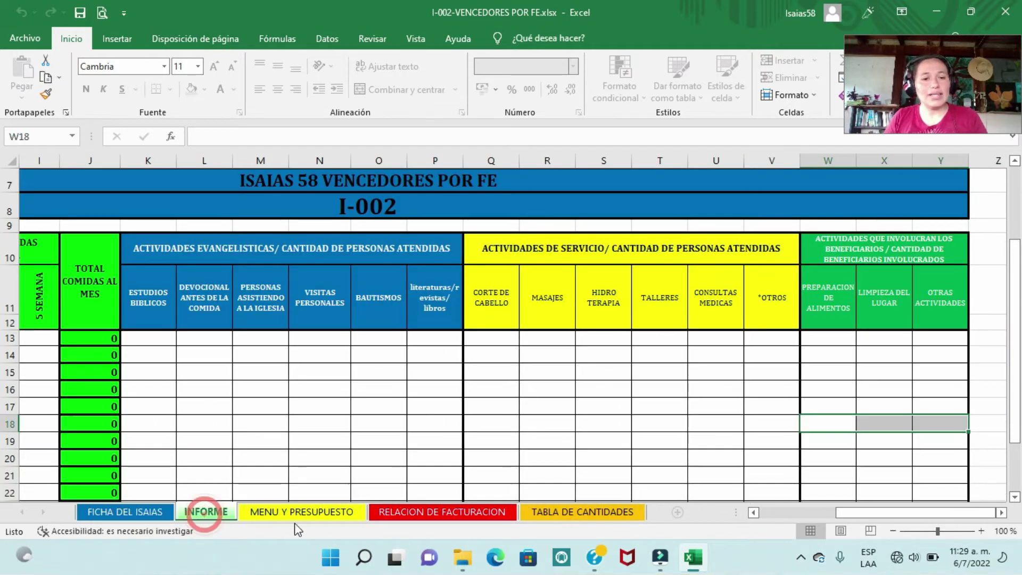
pyautogui.click(299, 513)
pyautogui.click(399, 511)
pyautogui.click(559, 512)
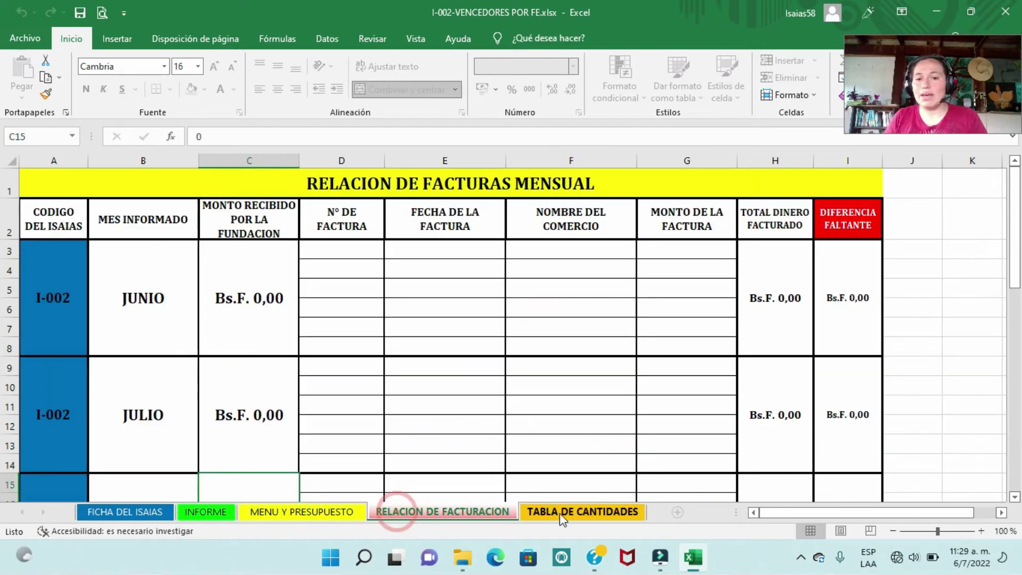
pyautogui.click(143, 512)
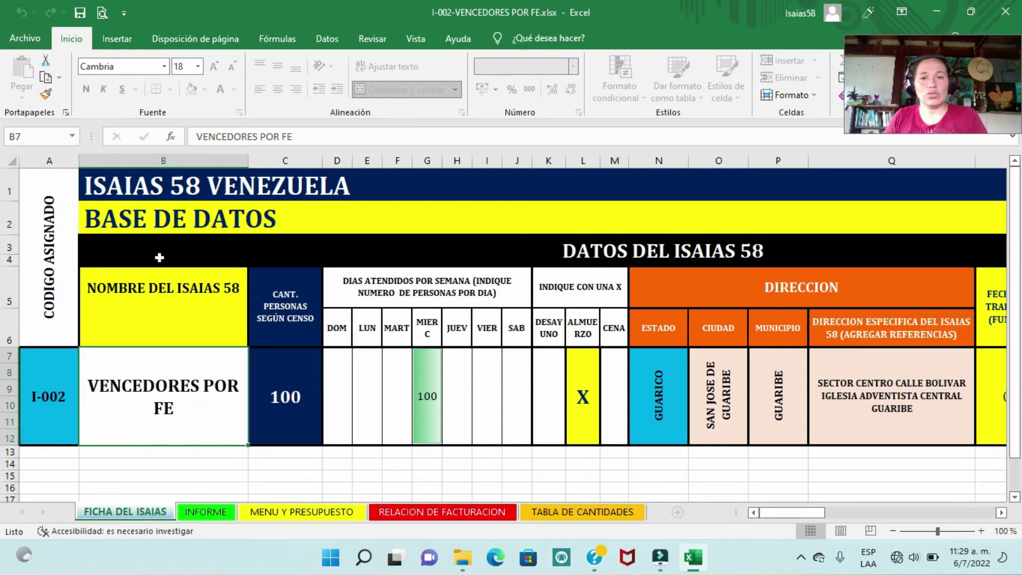
# Step: Examine the record in rows 7 to 12 of FICHA DEL ISAIAS and its code in the CODIGO ASIGNADO column
pyautogui.scroll(-1, 119, 254)
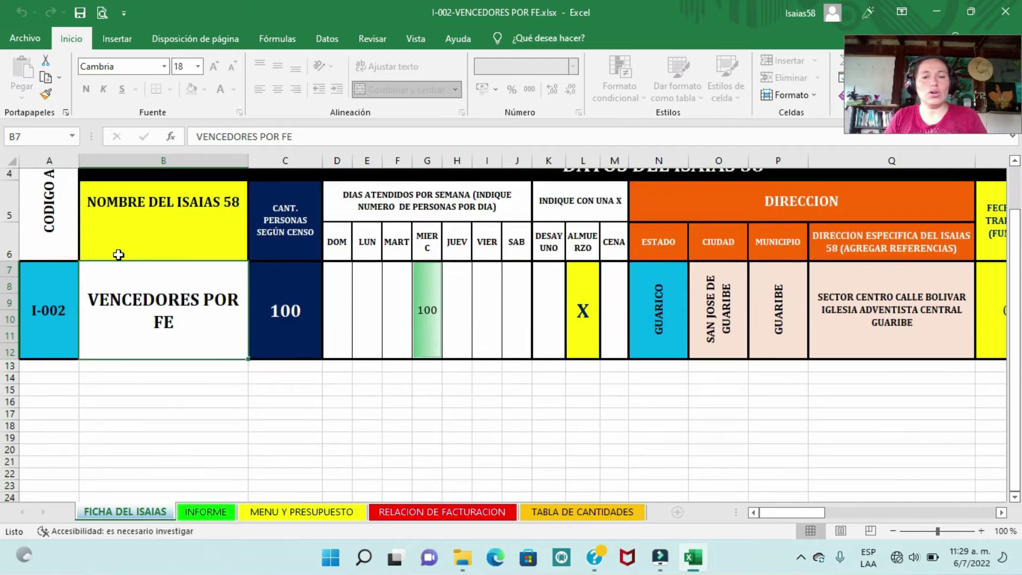
pyautogui.moveTo(9, 270); pyautogui.dragTo(10, 356)
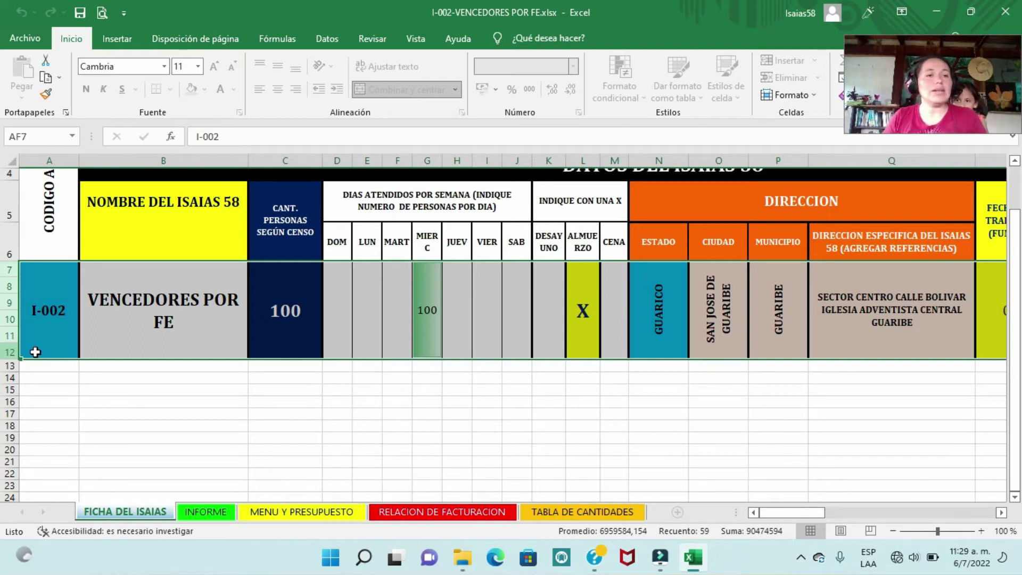
pyautogui.scroll(1, 78, 343)
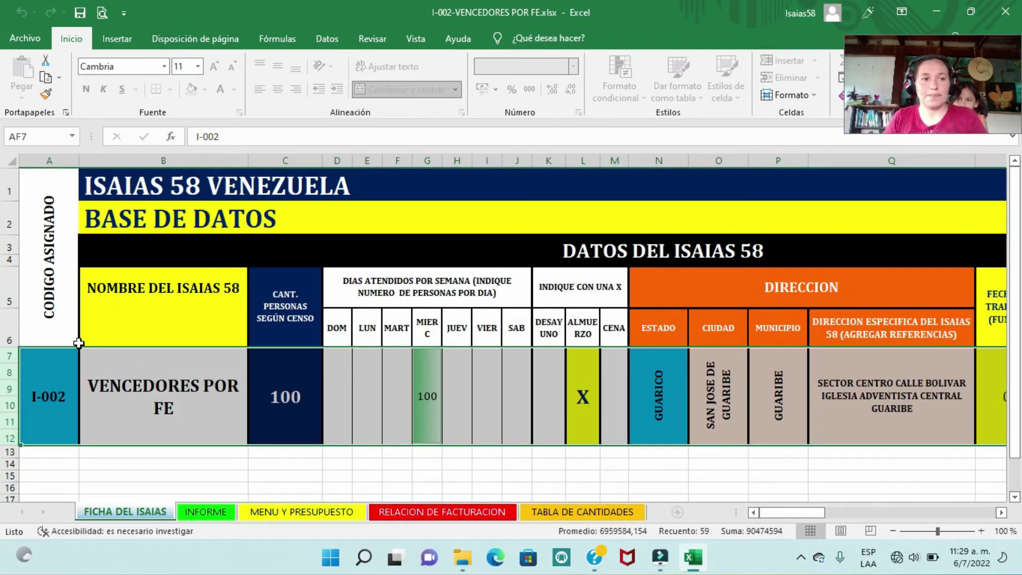
pyautogui.click(46, 161)
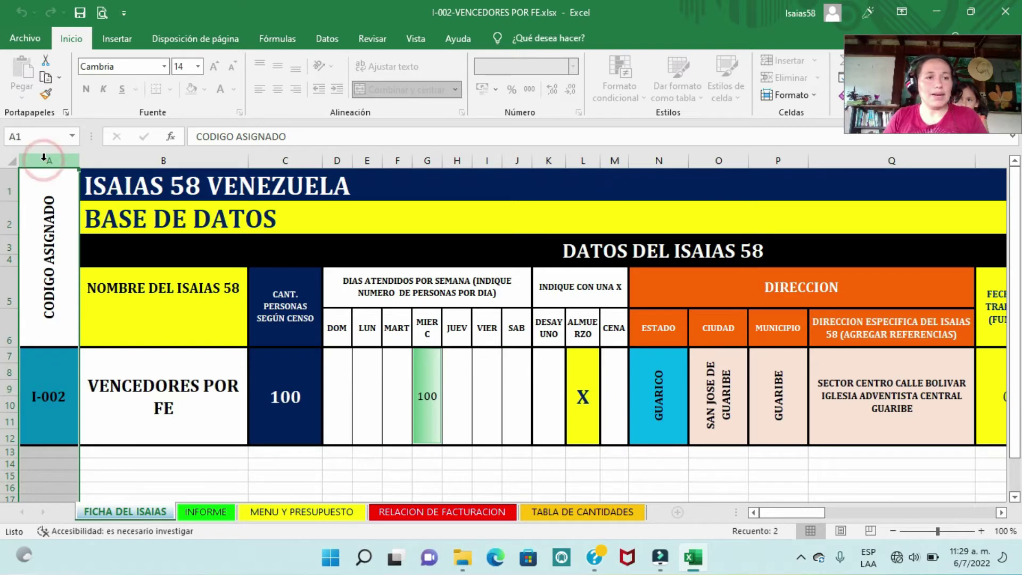
pyautogui.click(41, 373)
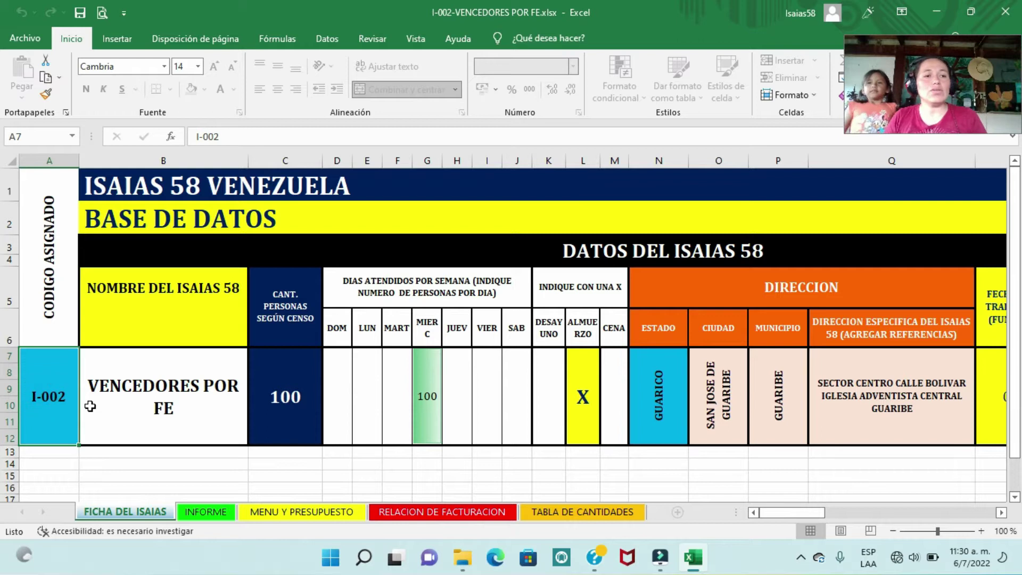
# Step: Review the record's census, weekly attendance, meal, church and extra-data fields, and select its name cell and rows 7 to 12
pyautogui.click(287, 381)
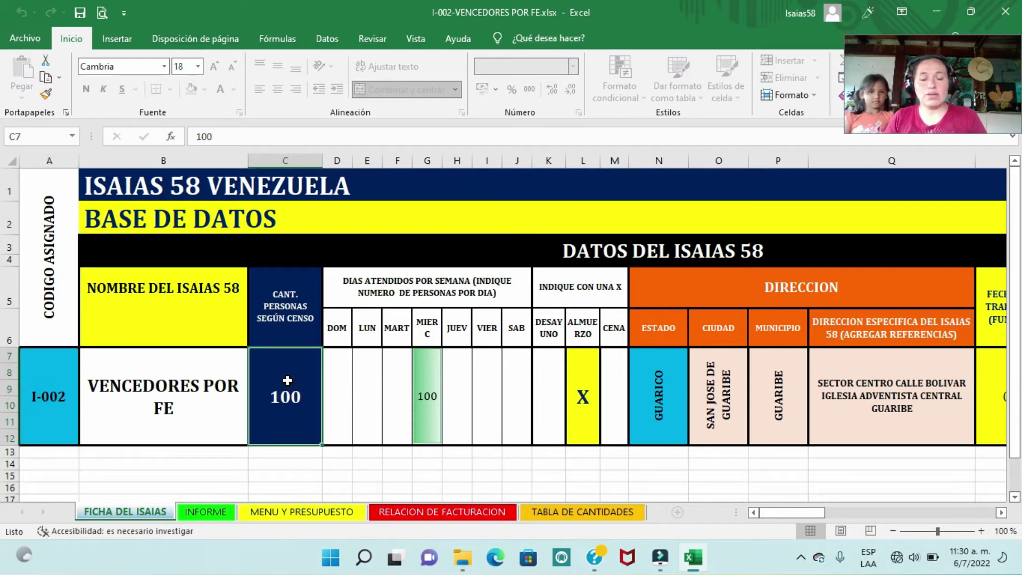
pyautogui.click(431, 398)
pyautogui.click(583, 397)
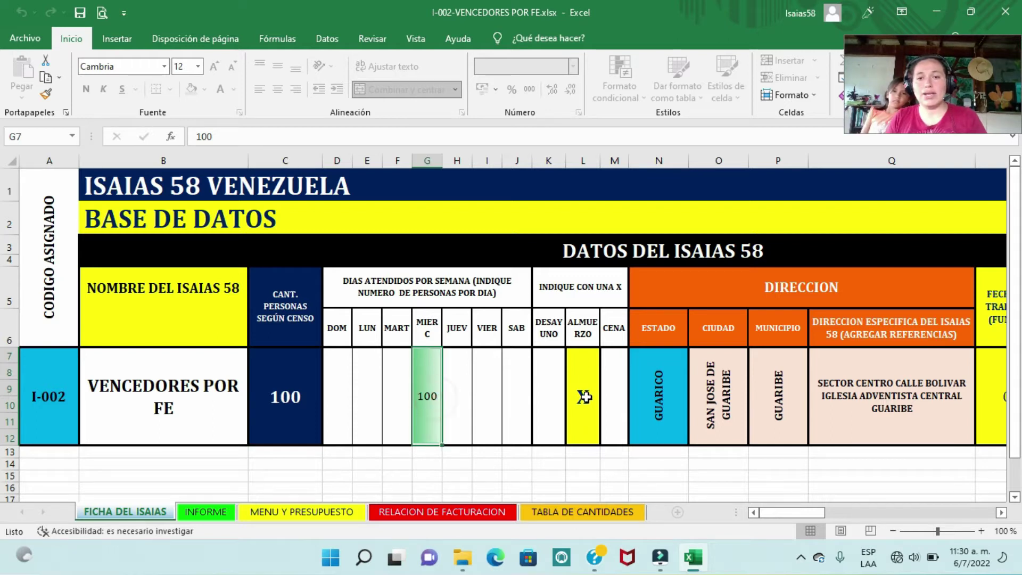
pyautogui.moveTo(773, 509); pyautogui.dragTo(948, 470)
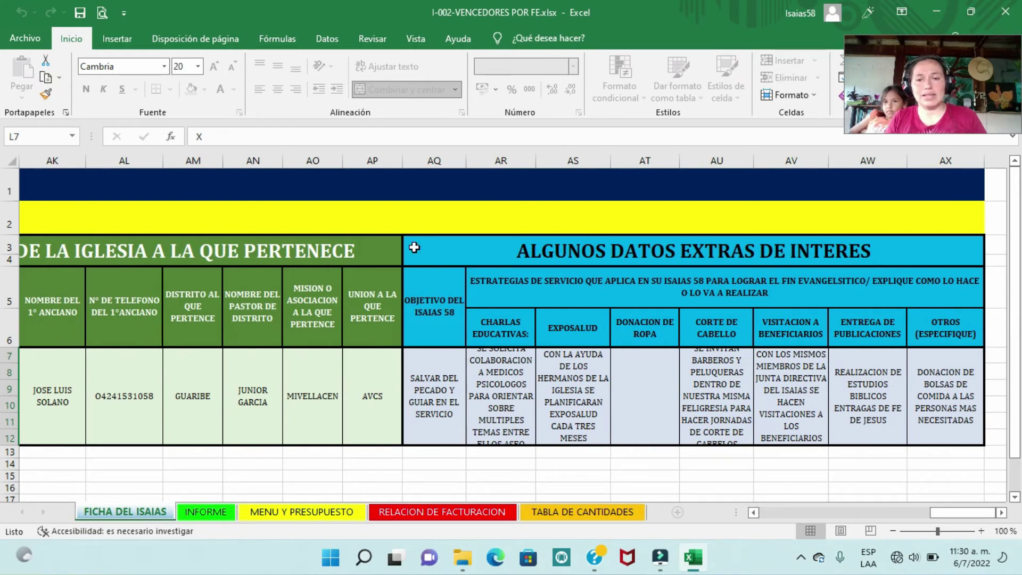
pyautogui.moveTo(944, 510); pyautogui.dragTo(763, 522)
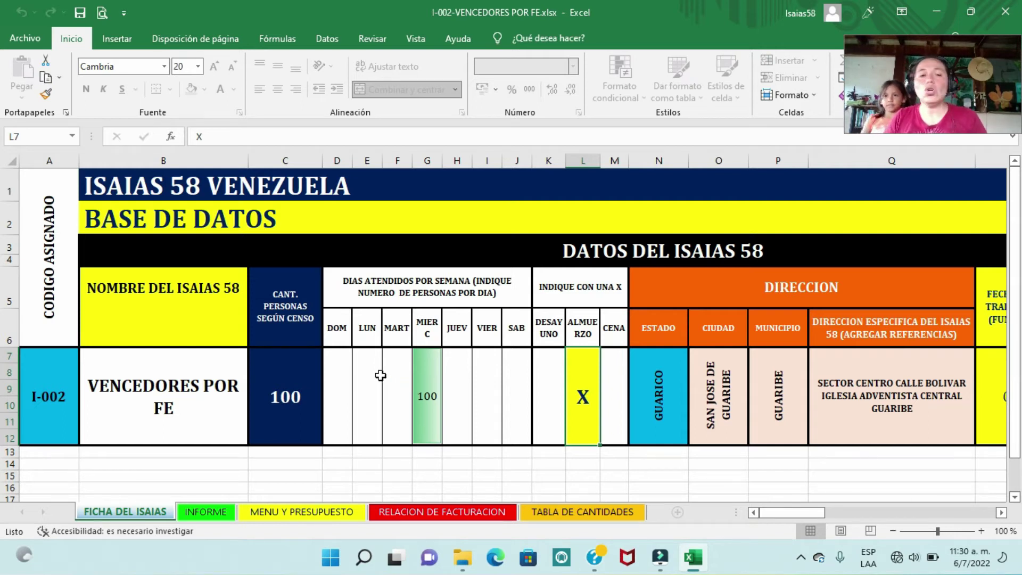
pyautogui.click(231, 379)
pyautogui.moveTo(9, 355); pyautogui.dragTo(10, 442)
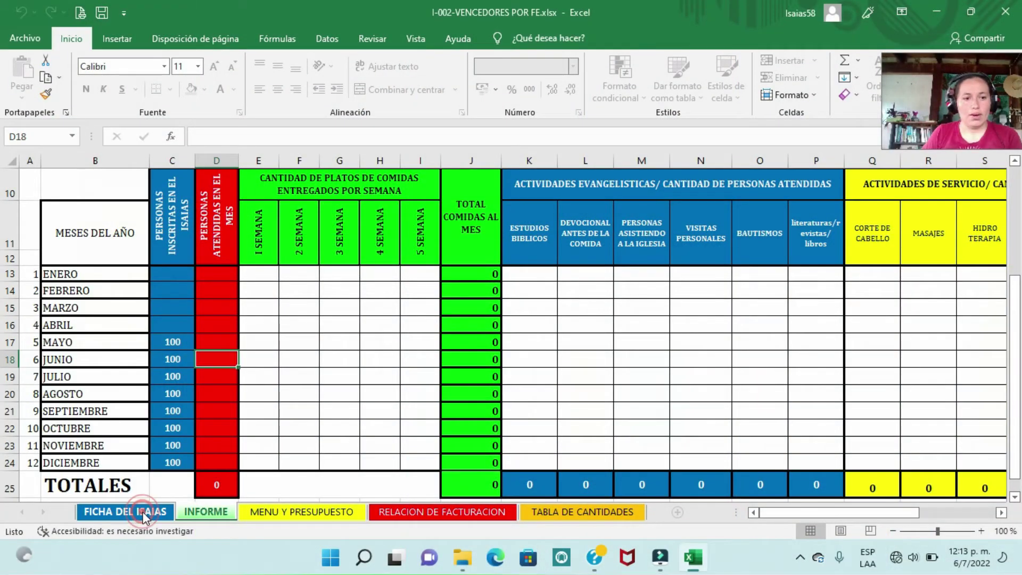
# Step: Try to edit the record's name cell and Wednesday attendance cell in FICHA DEL ISAIAS, dismissing the protection notices
pyautogui.click(143, 512)
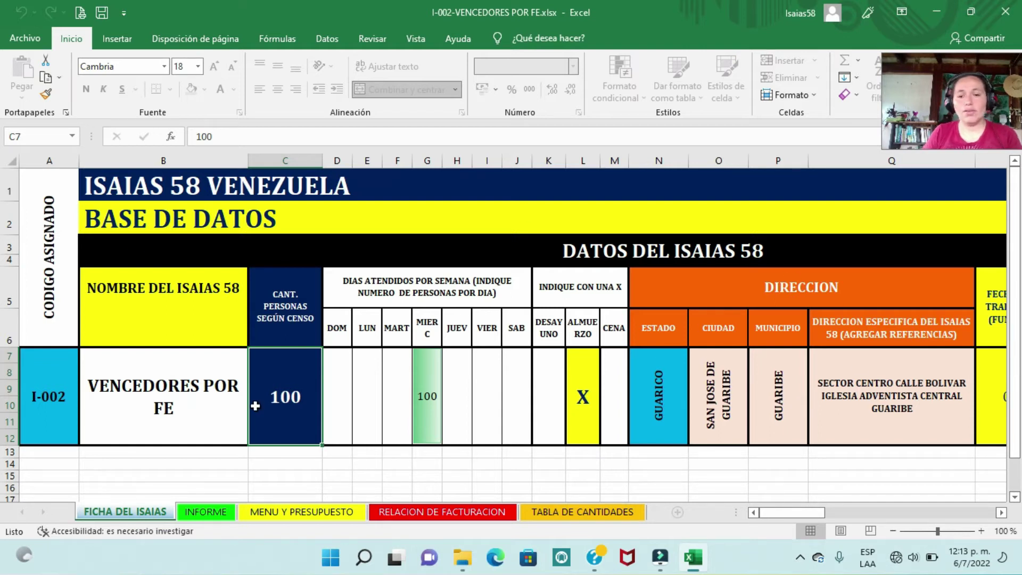
pyautogui.doubleClick(196, 390)
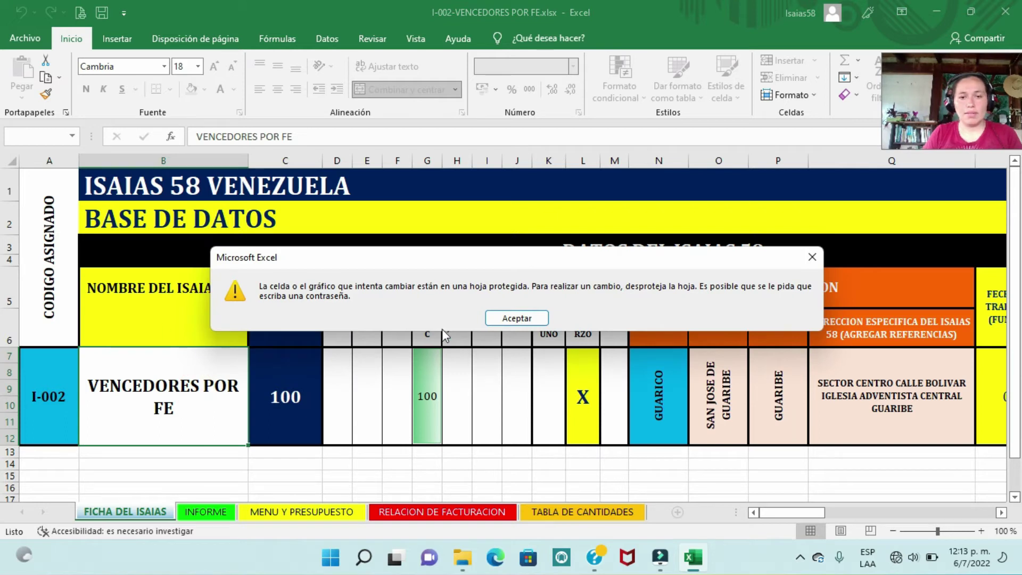
pyautogui.click(503, 319)
pyautogui.doubleClick(421, 371)
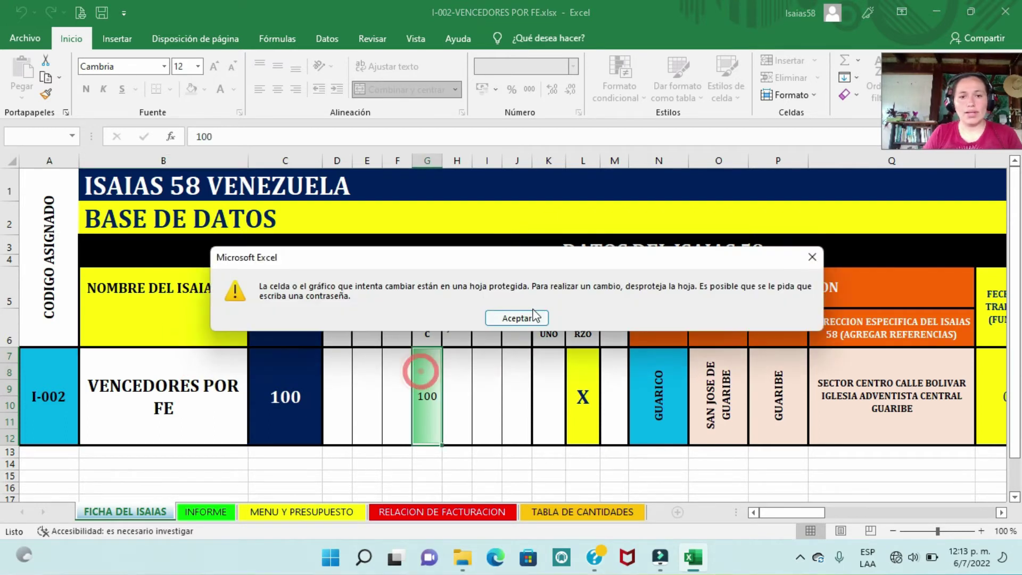
pyautogui.click(534, 317)
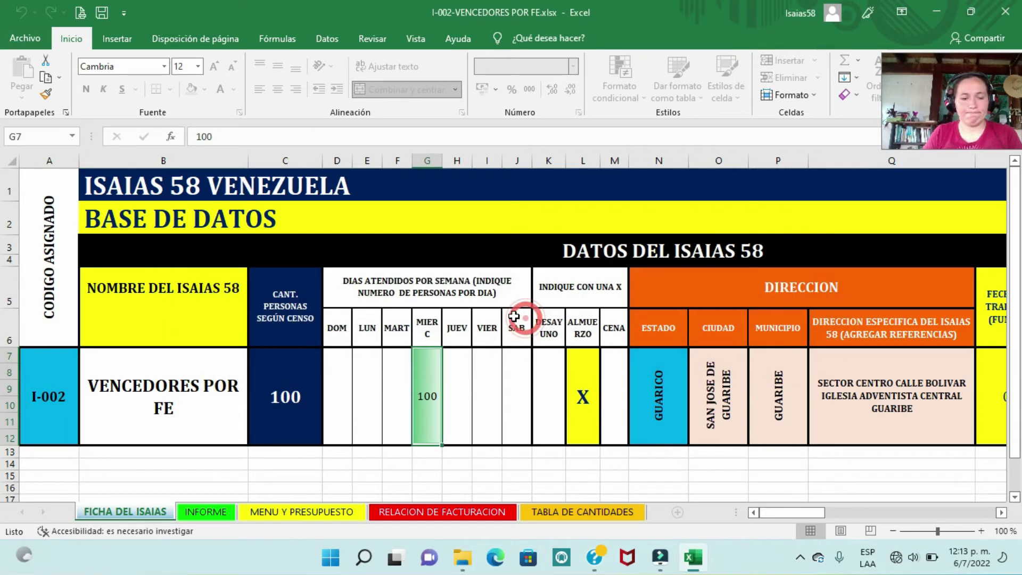
# Step: Examine the NOMBRE DEL ISAIAS and CODIGO rows in the header of the INFORME sheet
pyautogui.click(206, 512)
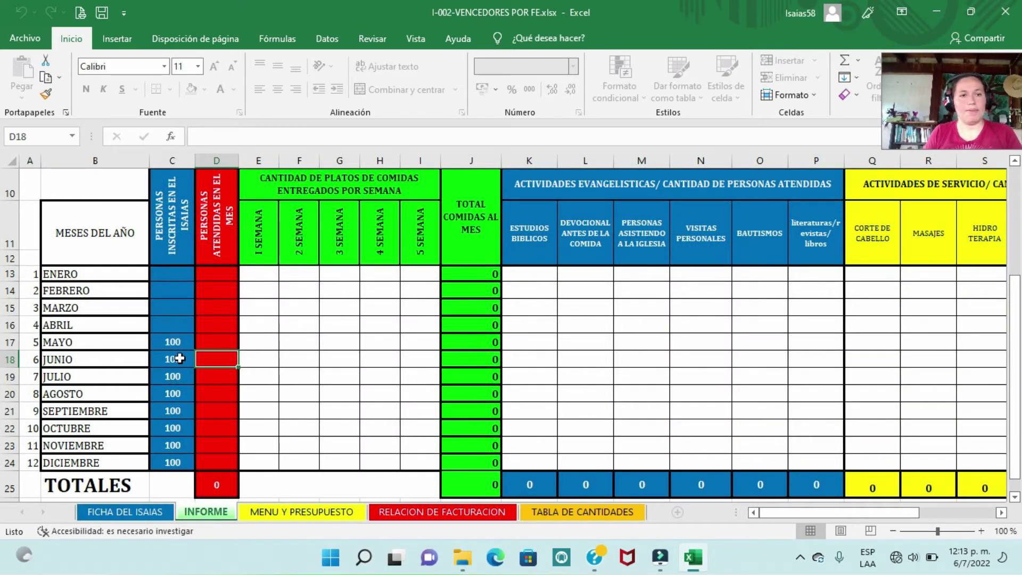
pyautogui.scroll(3, 218, 226)
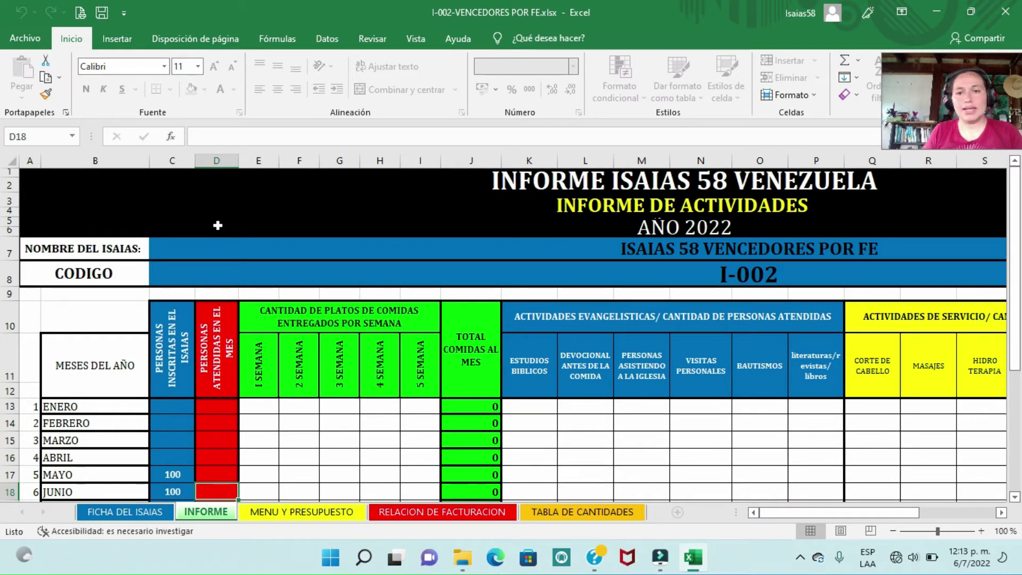
pyautogui.click(233, 249)
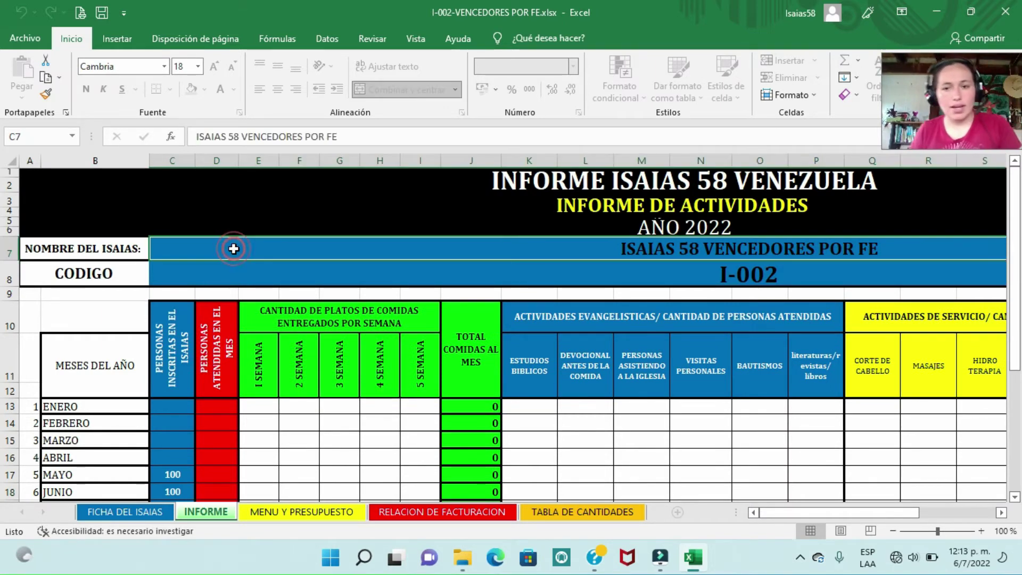
pyautogui.click(255, 269)
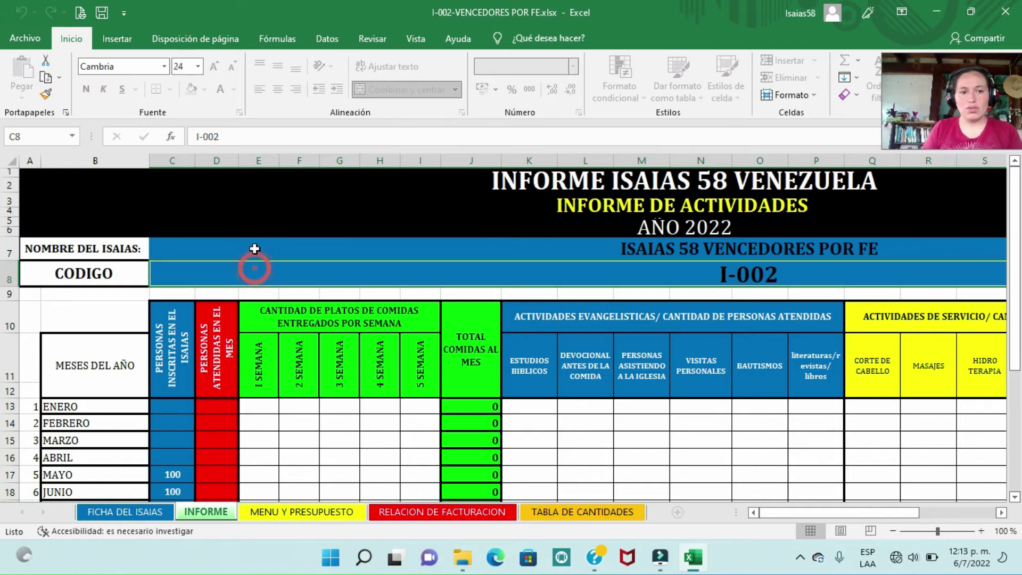
pyautogui.click(254, 247)
pyautogui.click(252, 267)
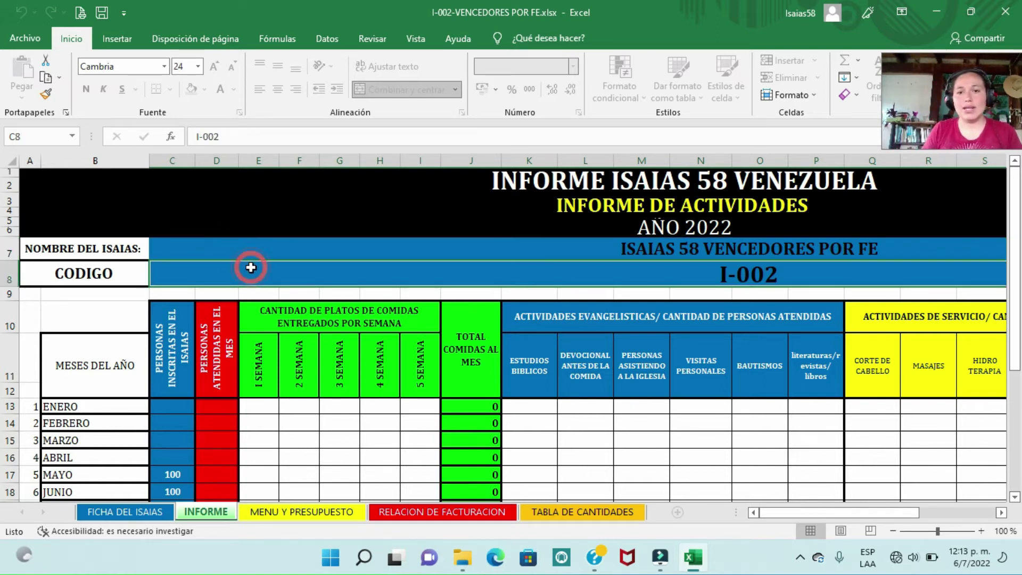
pyautogui.click(252, 254)
pyautogui.click(250, 271)
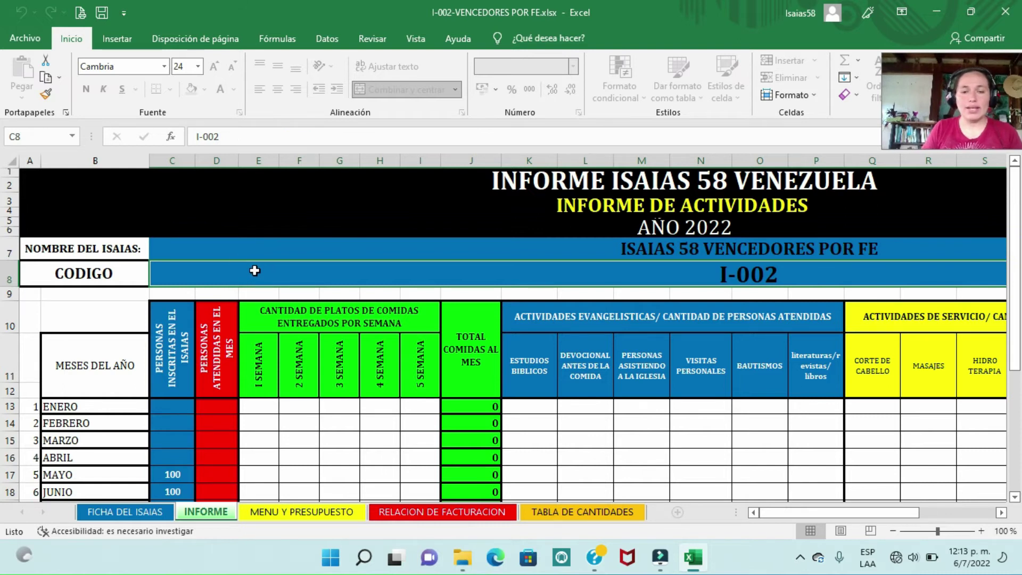
pyautogui.scroll(-3, 254, 270)
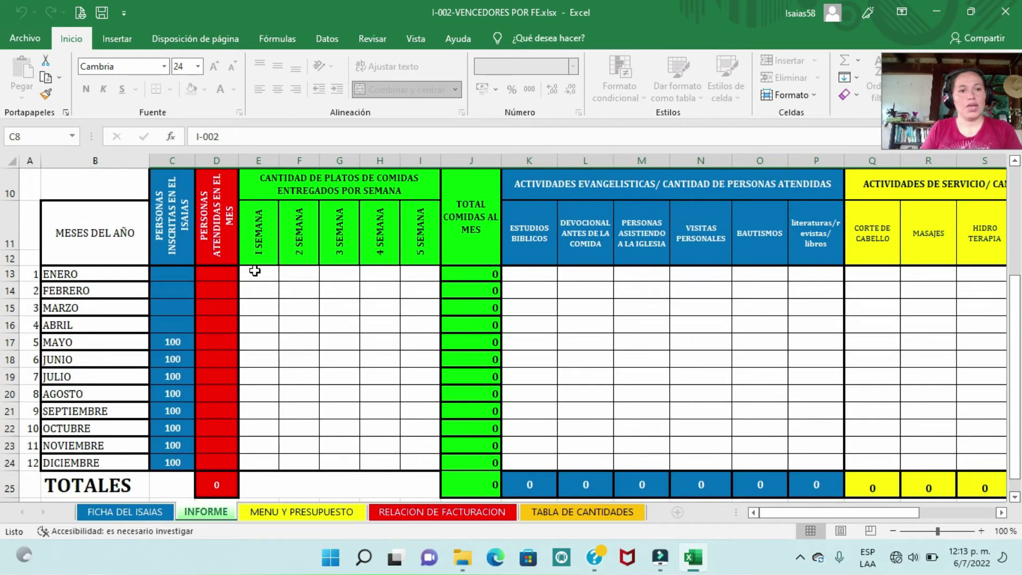
pyautogui.scroll(3, 262, 264)
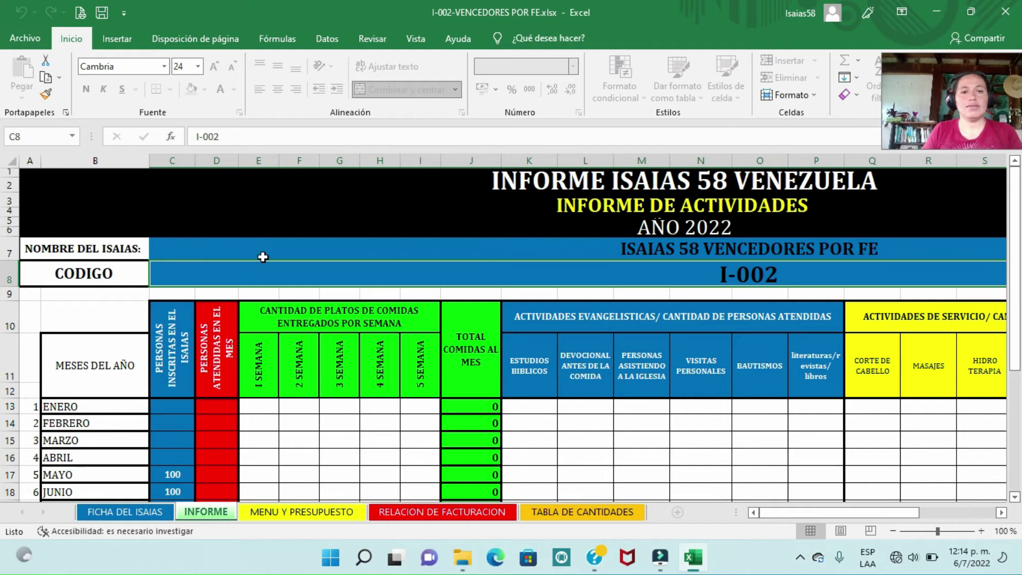
pyautogui.click(263, 256)
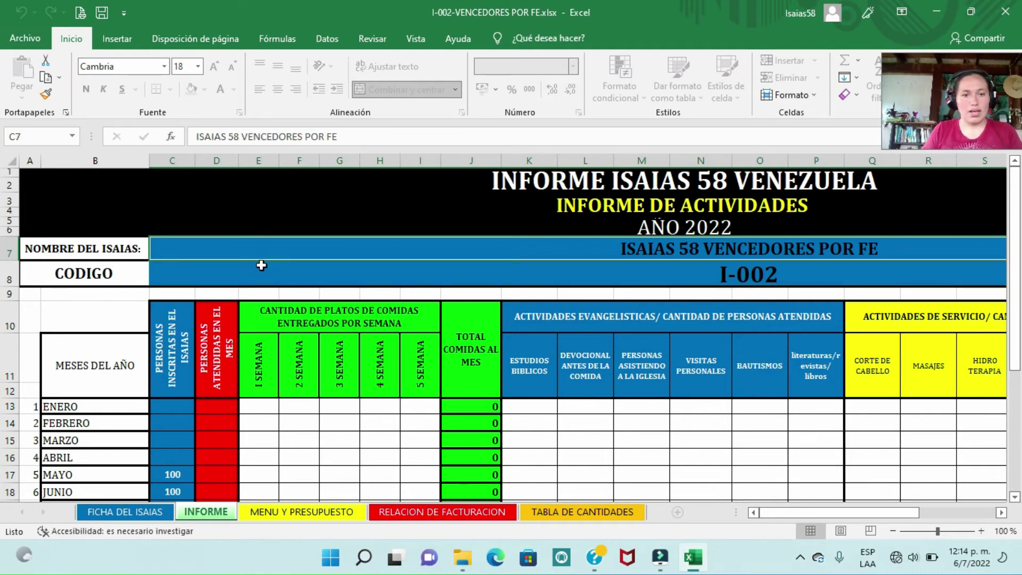
# Step: Inspect the PERSONAS INSCRITAS EN EL ISAIAS column and its MAYO, JUNIO and AGOSTO cells in INFORME
pyautogui.scroll(-3, 261, 265)
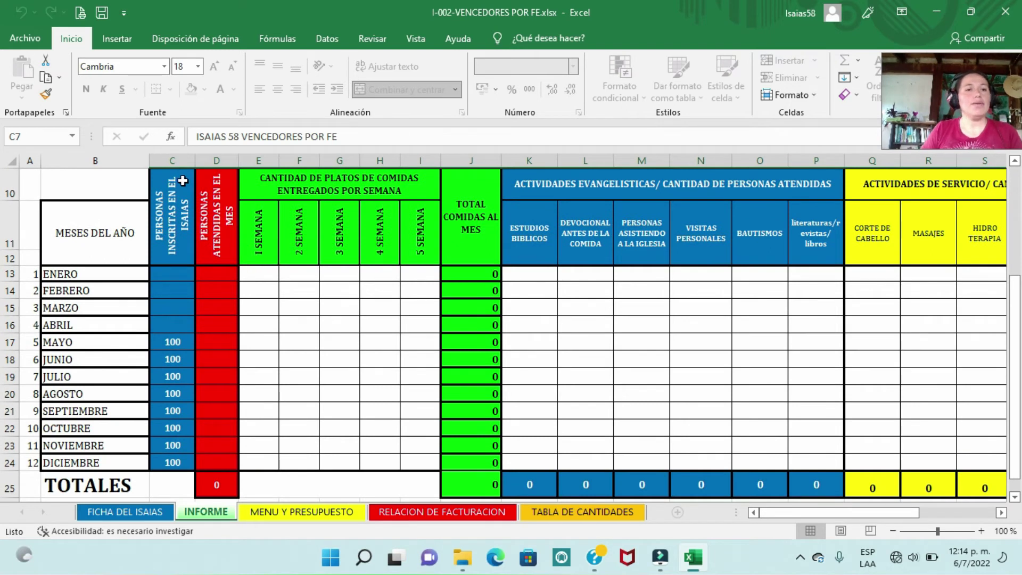
pyautogui.click(173, 158)
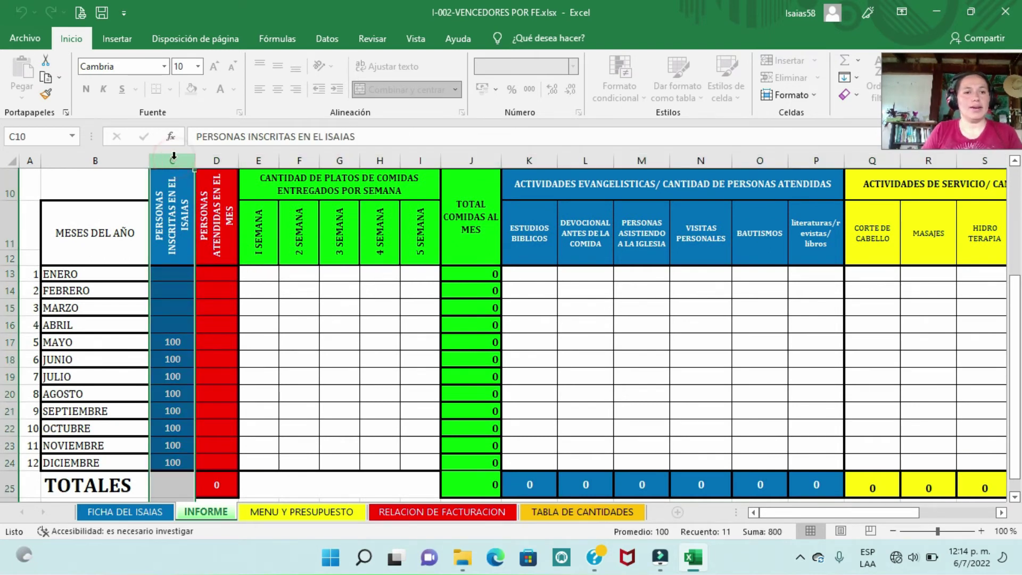
pyautogui.scroll(2, 178, 254)
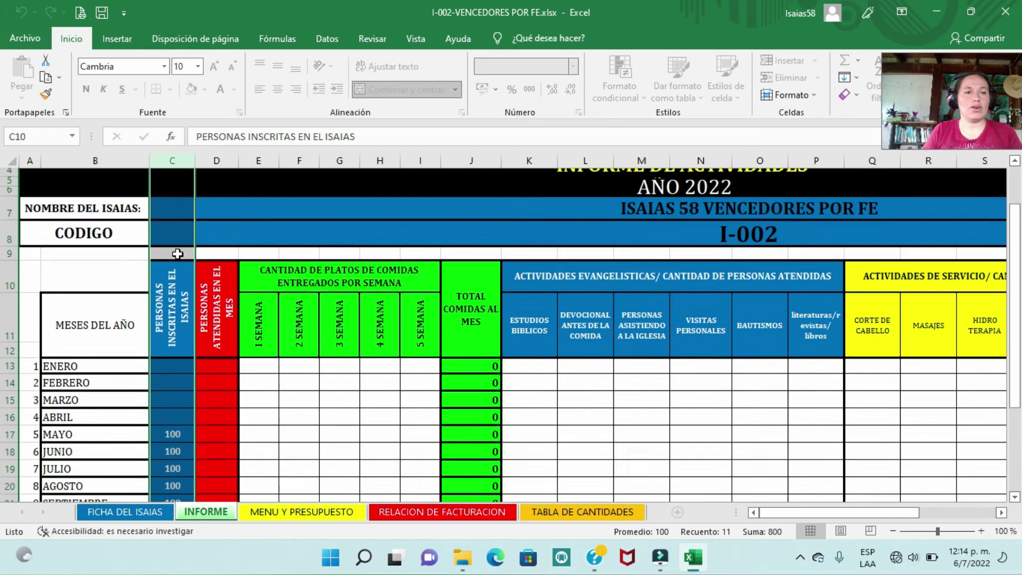
pyautogui.scroll(-2, 178, 254)
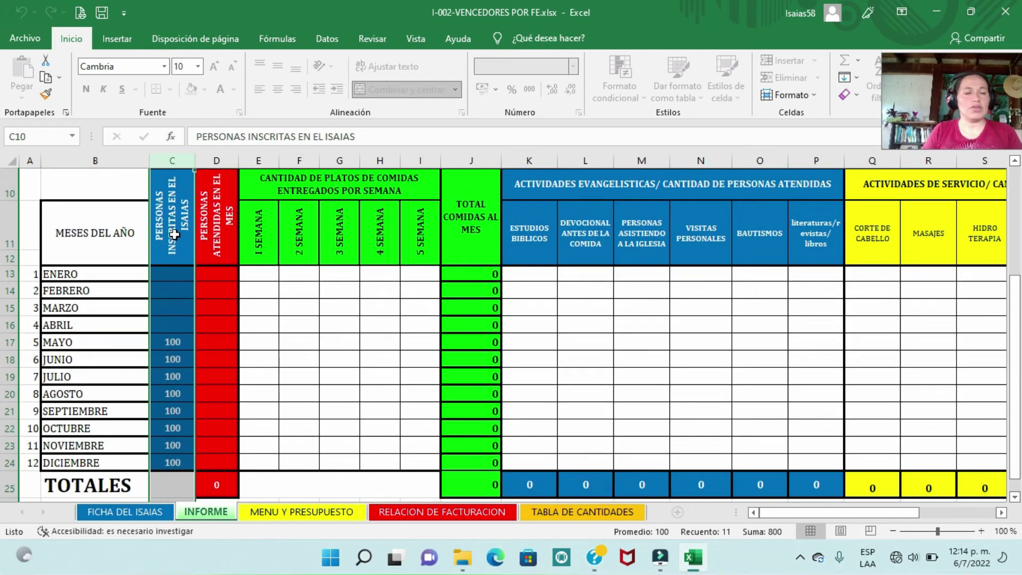
pyautogui.click(174, 234)
pyautogui.click(174, 342)
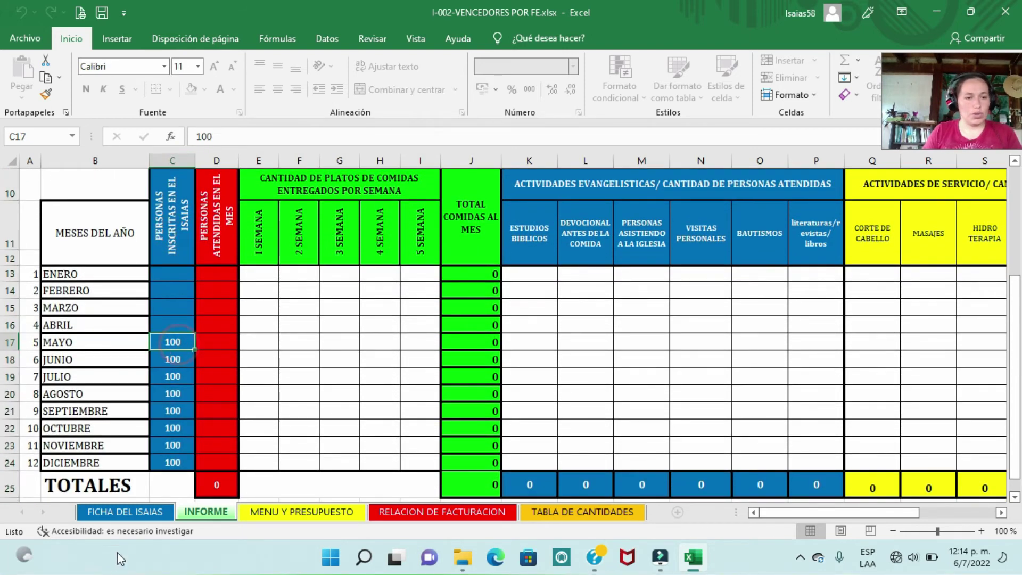
pyautogui.click(172, 359)
pyautogui.click(173, 391)
# Step: Compare the census count in FICHA DEL ISAIAS with the JUNIO registered-people cell in INFORME
pyautogui.click(133, 512)
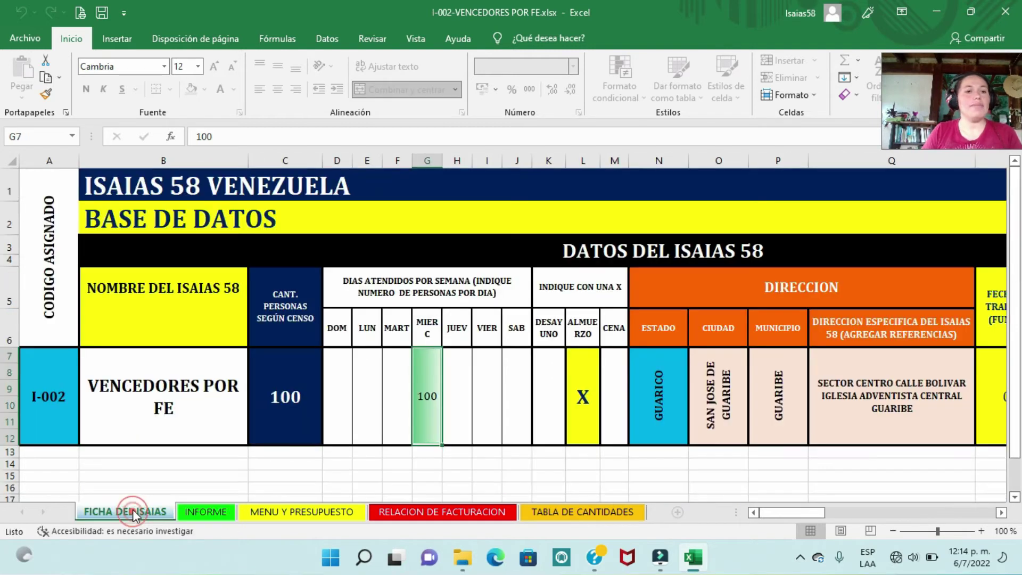
pyautogui.click(278, 386)
pyautogui.click(278, 386)
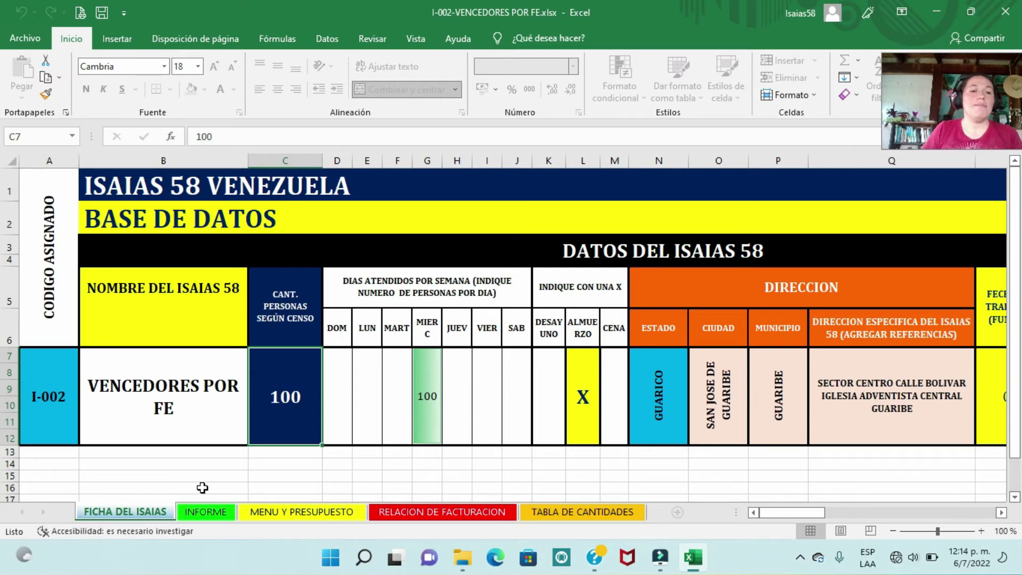
pyautogui.click(204, 513)
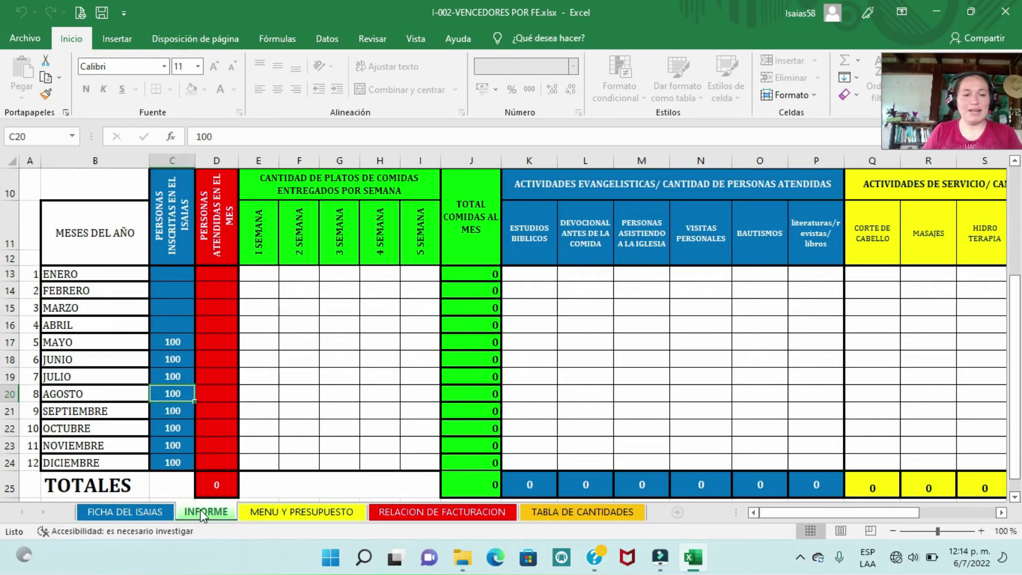
pyautogui.click(187, 362)
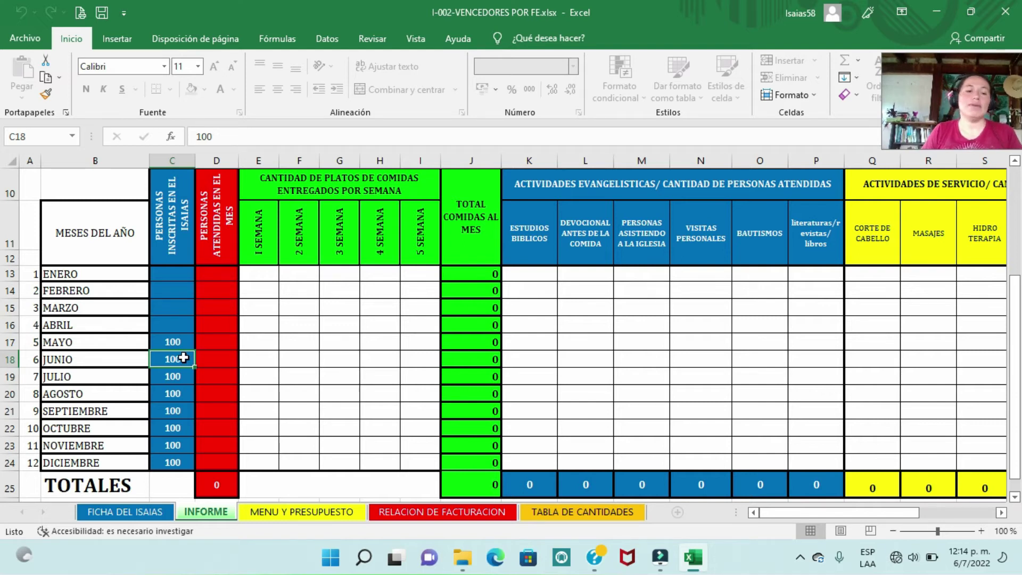
pyautogui.click(183, 358)
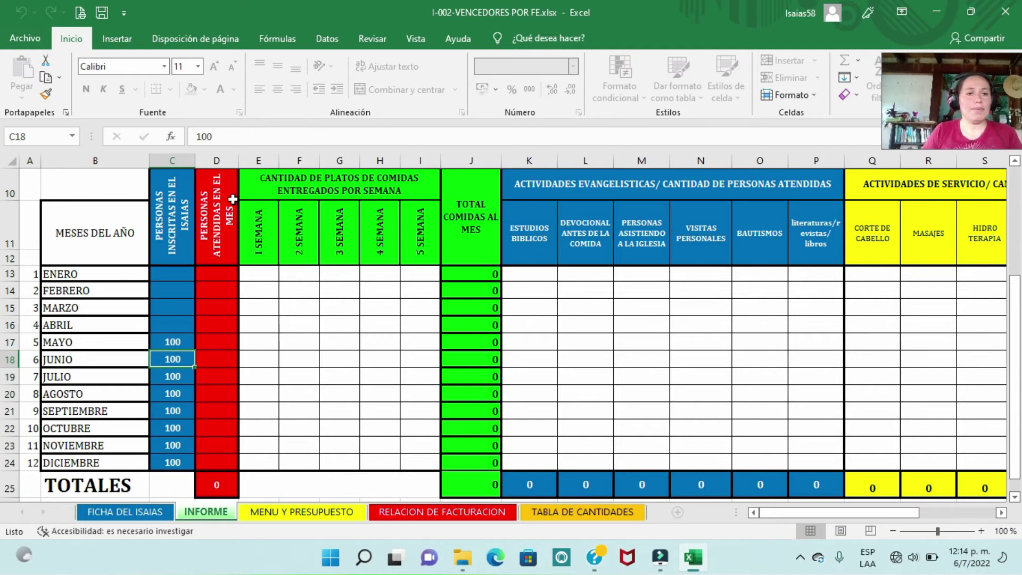
# Step: Unlock the JUNIO cell of PERSONAS ATENDIDAS EN EL MES for editing by entering the range password
pyautogui.doubleClick(210, 358)
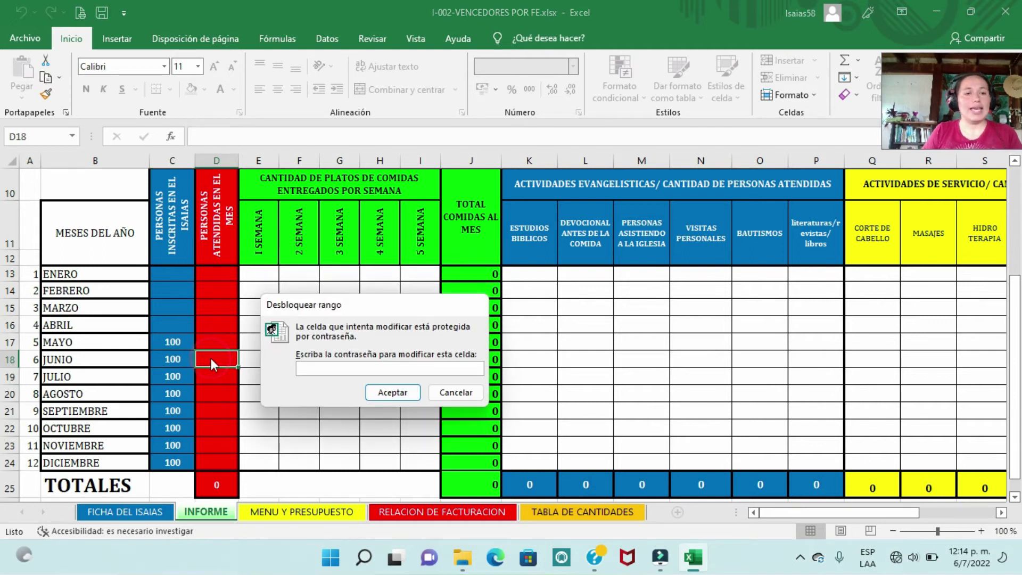
pyautogui.write('•••')
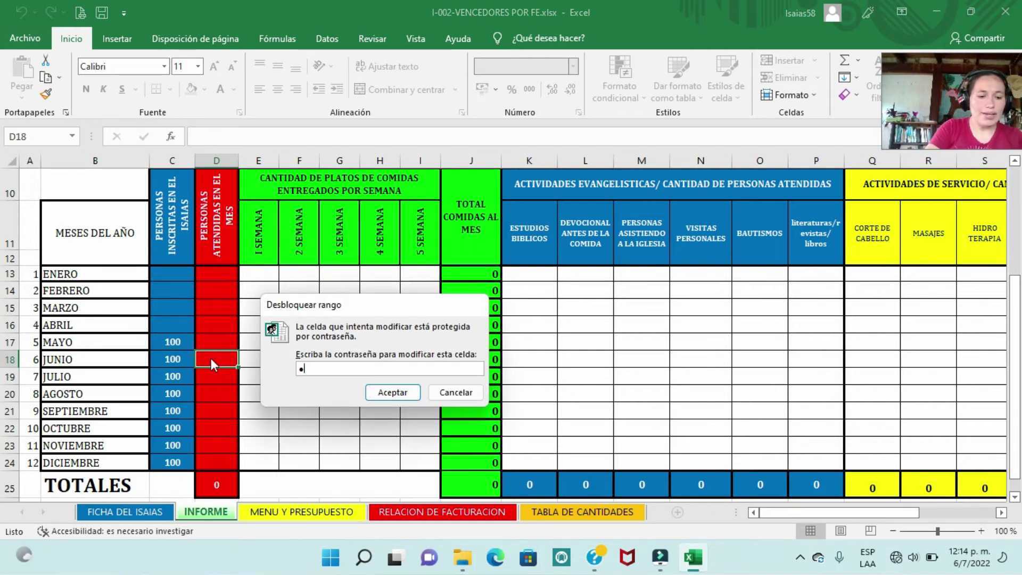
pyautogui.write('•••')
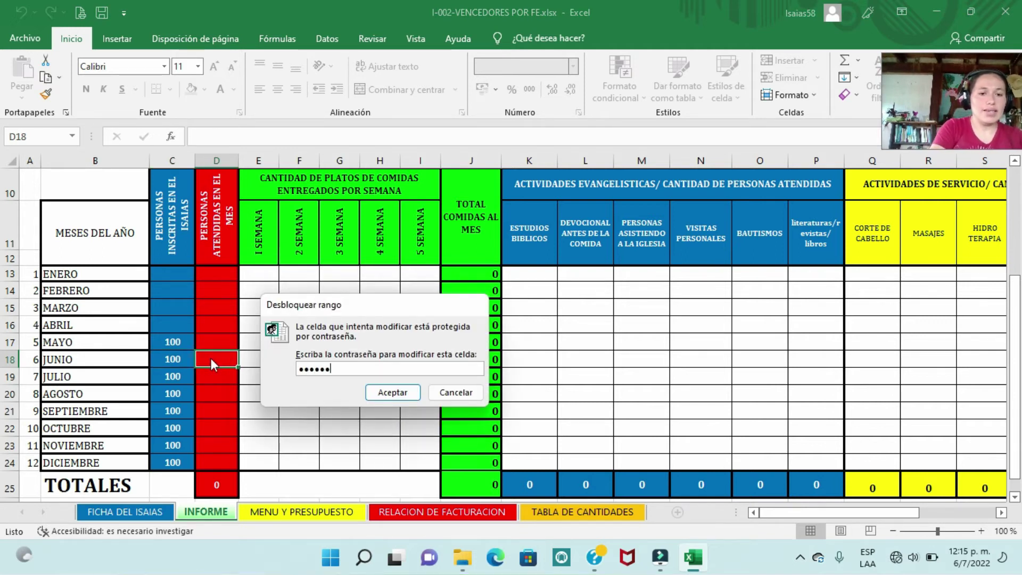
pyautogui.press('Return')
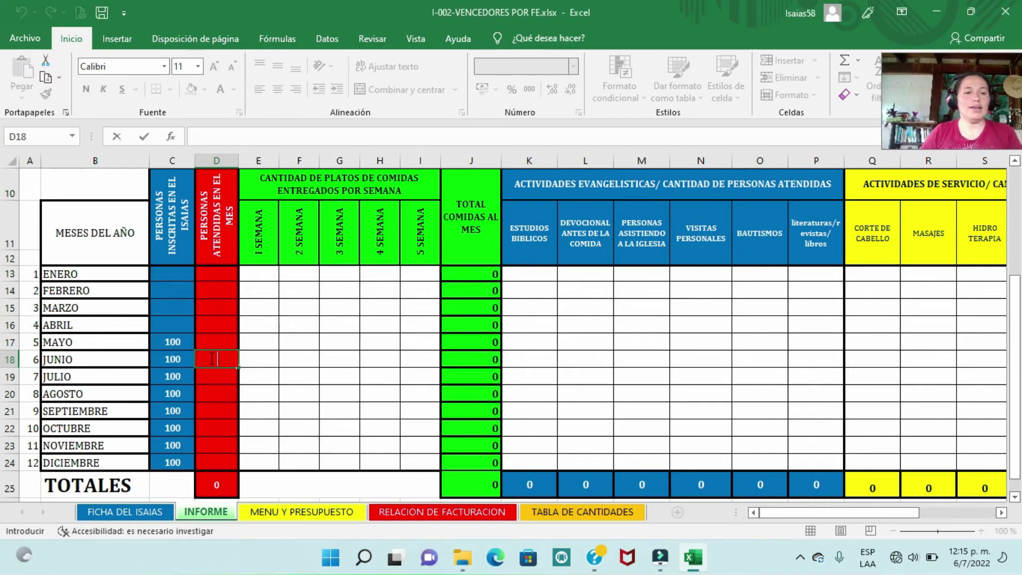
# Step: Check that the JUNIO attended-people and weekly meal cells open for editing, leaving them blank
pyautogui.click(213, 380)
pyautogui.doubleClick(219, 361)
pyautogui.click(251, 363)
pyautogui.click(290, 392)
pyautogui.click(353, 382)
pyautogui.click(339, 379)
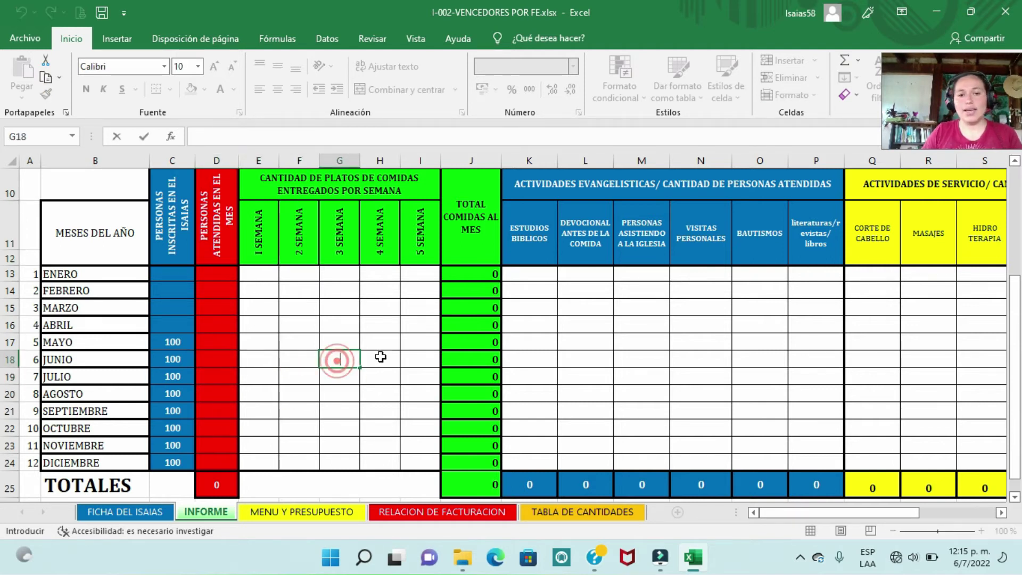
pyautogui.click(389, 379)
pyautogui.click(271, 389)
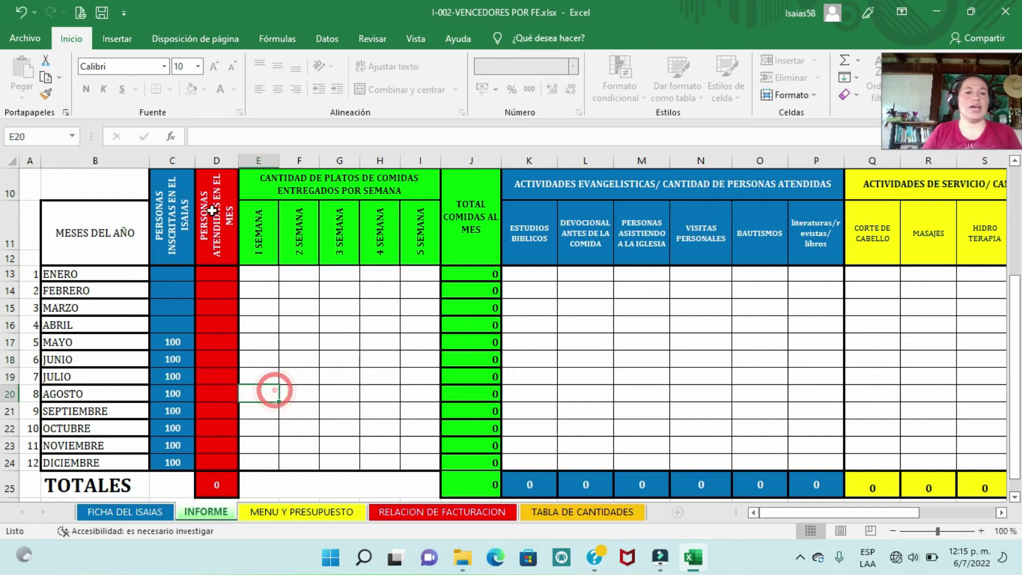
# Step: Enter 80 as the PERSONAS ATENDIDAS EN EL MES for JUNIO and reselect that cell
pyautogui.click(217, 341)
pyautogui.click(216, 360)
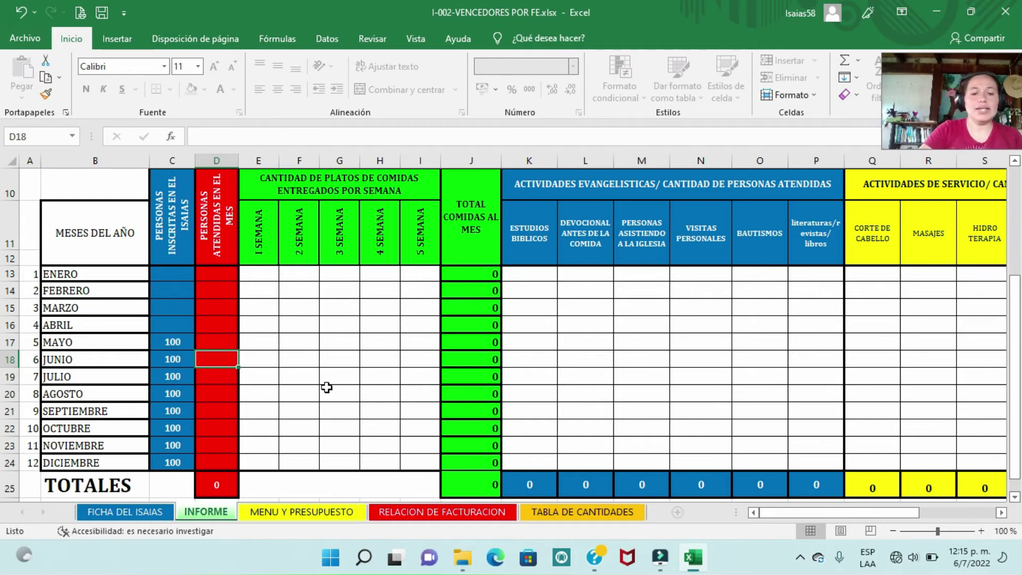
pyautogui.write('80')
pyautogui.press('Return')
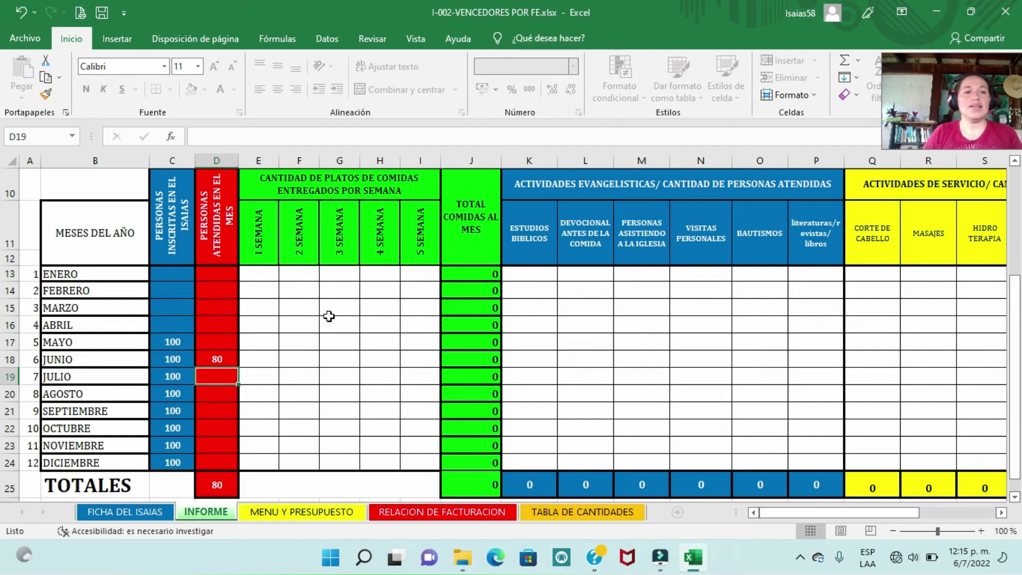
pyautogui.click(216, 356)
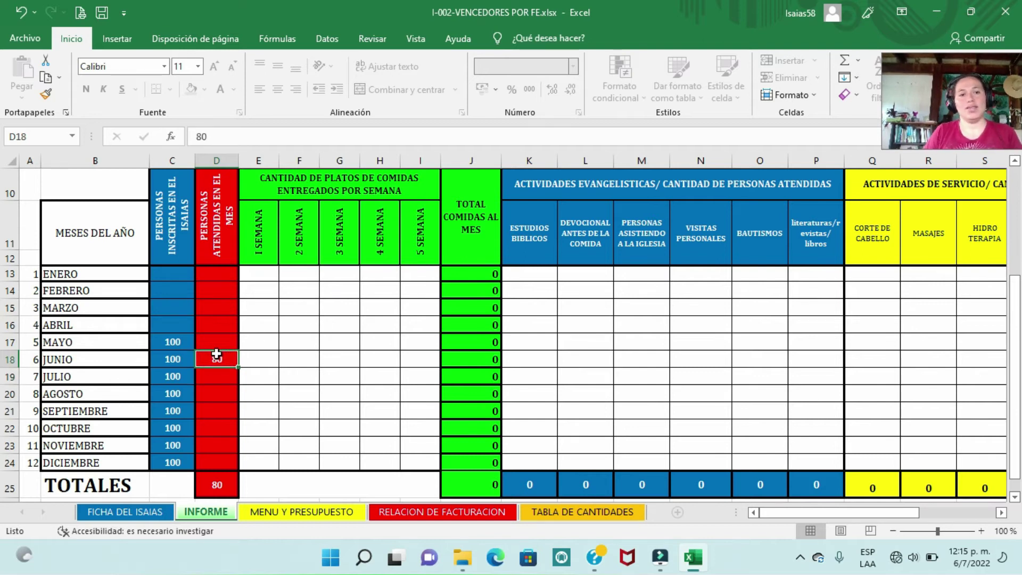
# Step: Enter 80 meals for JUNIO under 1 SEMANA in CANTIDAD DE PLATOS DE COMIDAS ENTREGADOS POR SEMANA
pyautogui.click(358, 198)
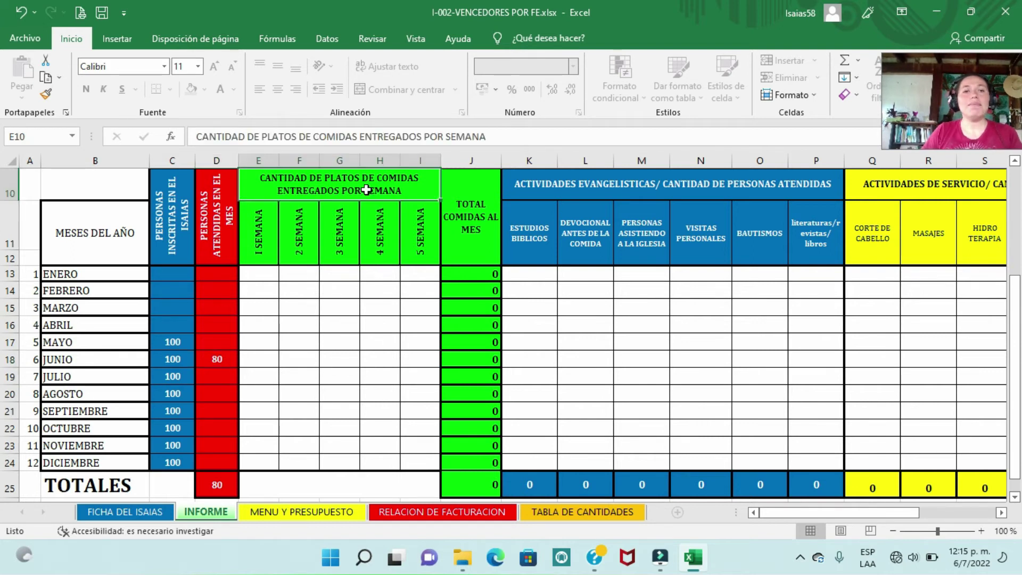
pyautogui.click(267, 249)
pyautogui.click(259, 355)
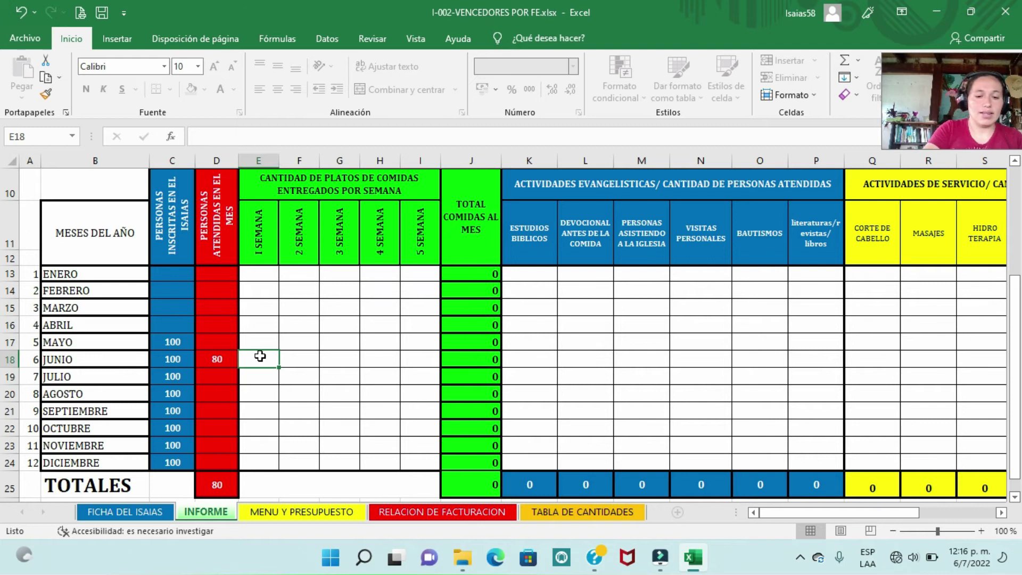
pyautogui.write('80')
pyautogui.press('Tab')
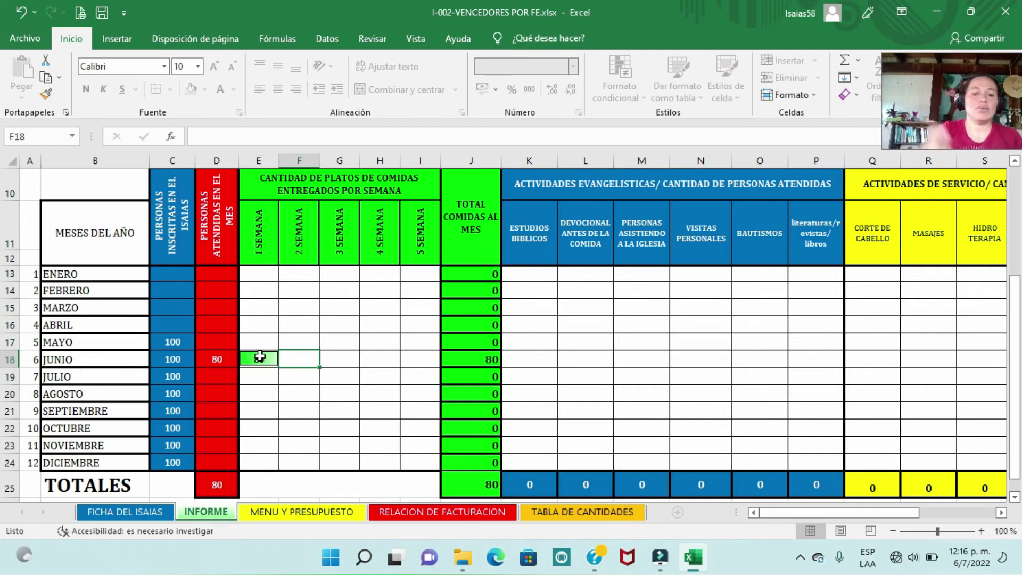
# Step: Enter 80 meals for JUNIO under each of 2 SEMANA, 3 SEMANA and 4 SEMANA, and check the month's meal total
pyautogui.write('80')
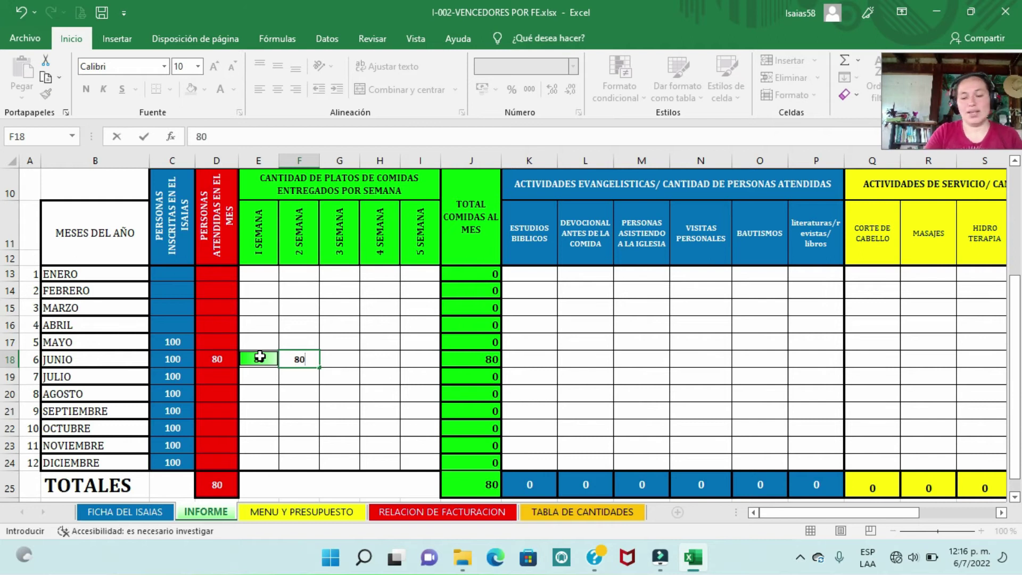
pyautogui.press('Tab')
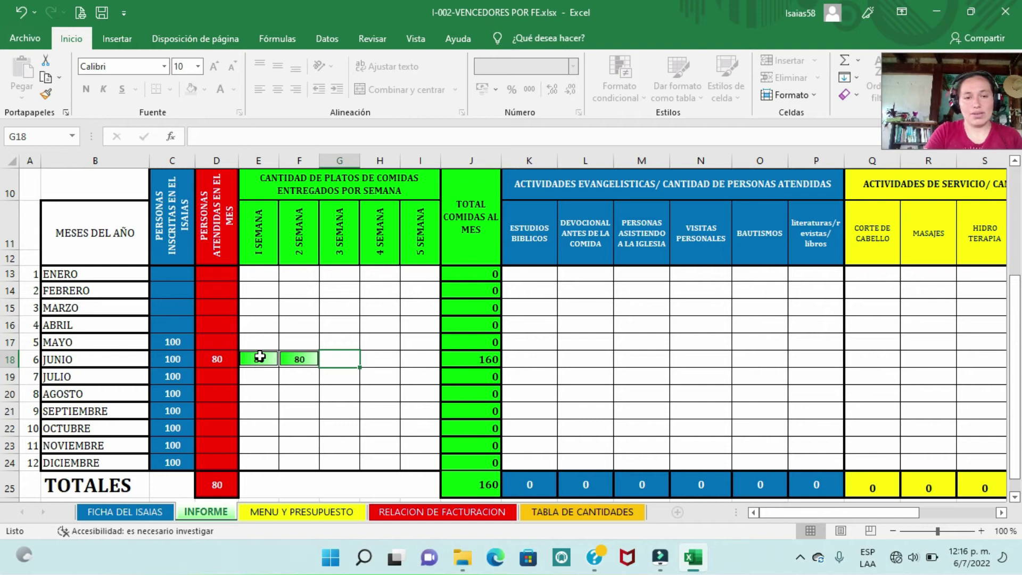
pyautogui.write('6')
pyautogui.press('BackSpace')
pyautogui.write('80')
pyautogui.press('Tab')
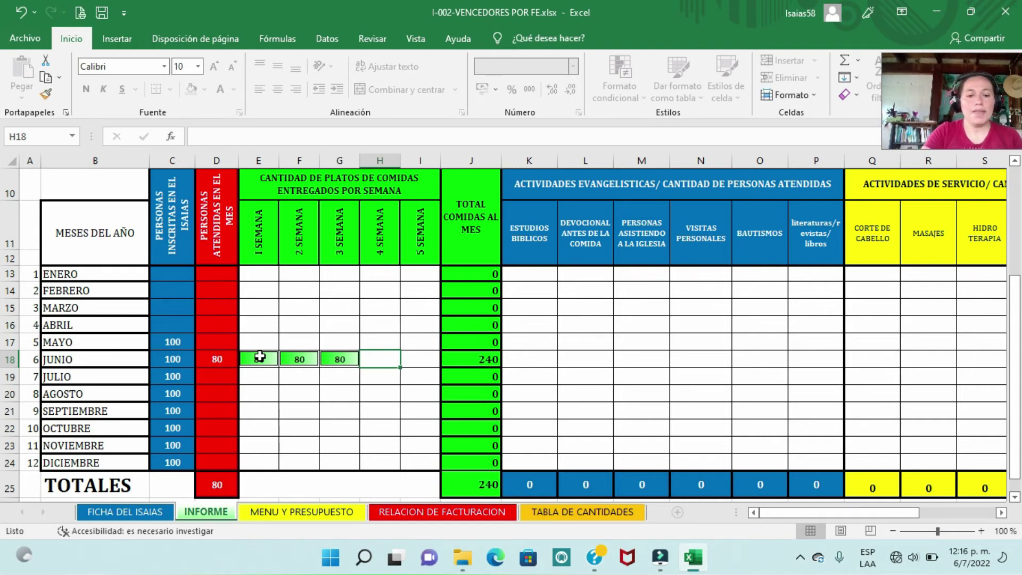
pyautogui.write('80')
pyautogui.press('Tab')
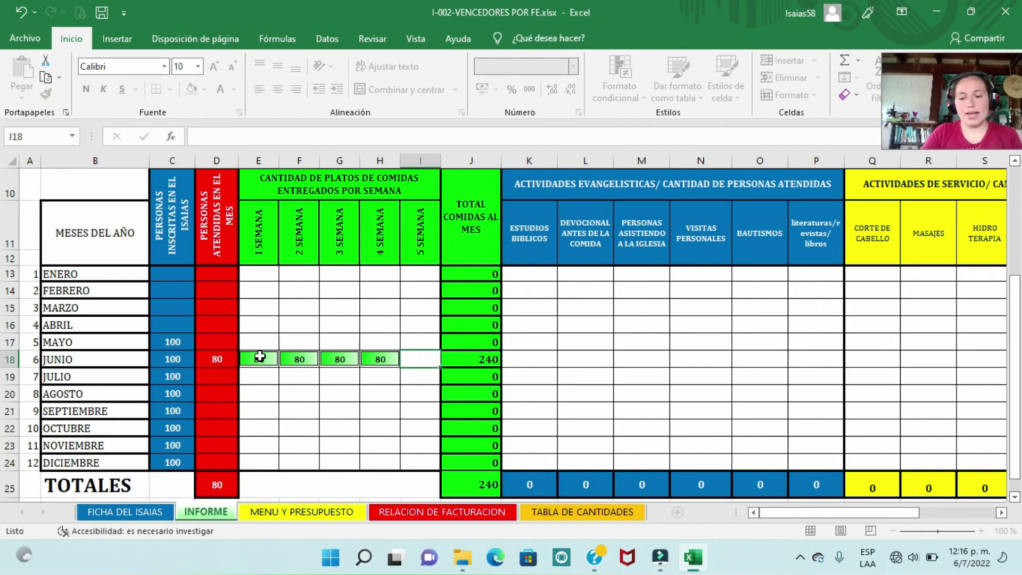
pyautogui.click(205, 359)
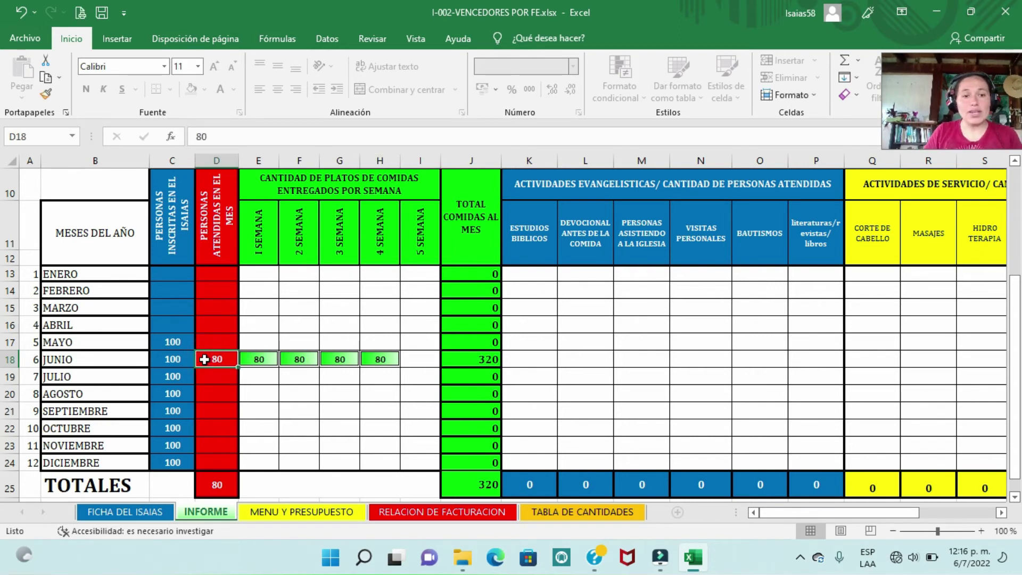
pyautogui.click(488, 361)
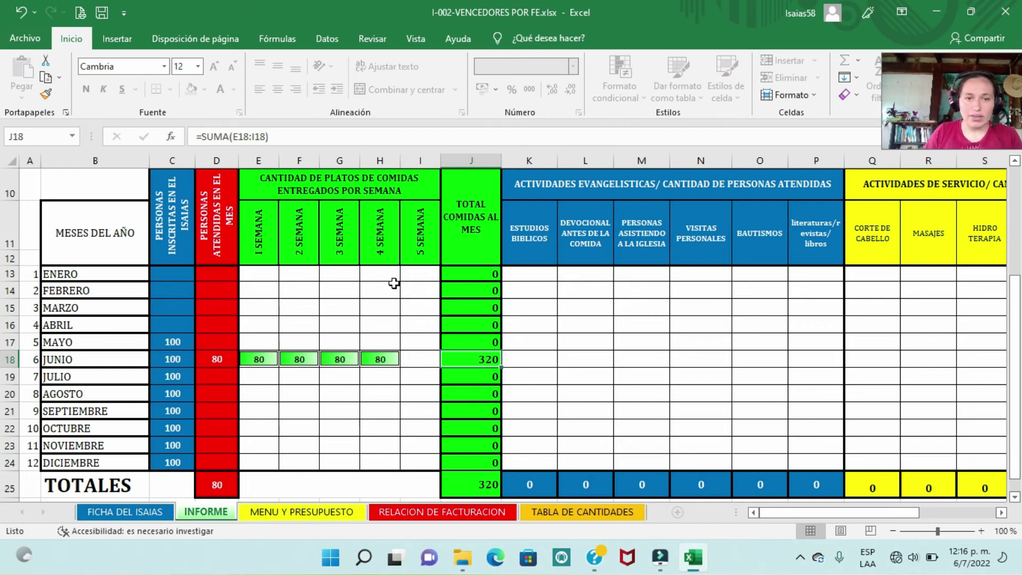
# Step: Clear the JUNIO meal quantities under 3 SEMANA and 4 SEMANA
pyautogui.click(384, 361)
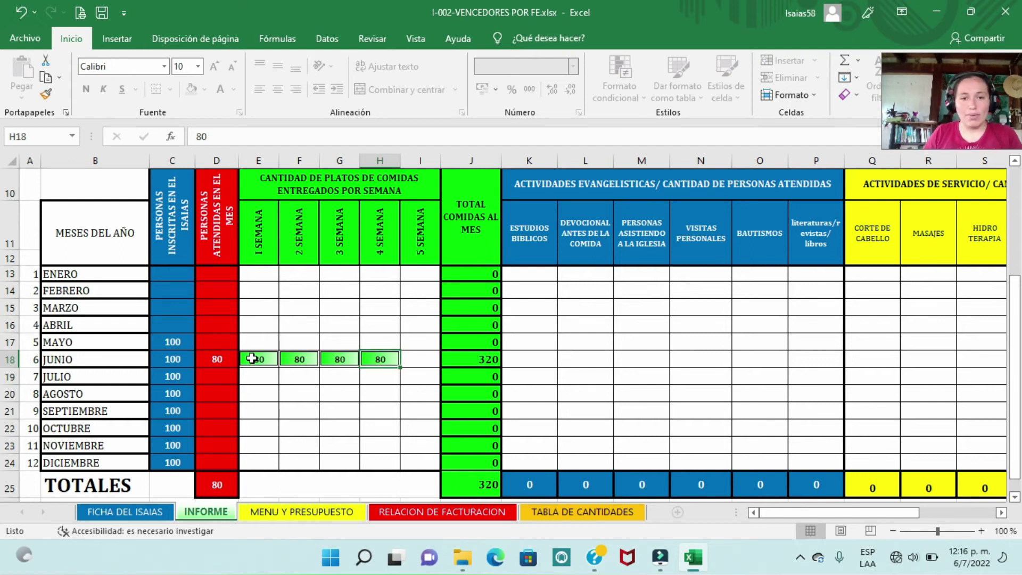
pyautogui.moveTo(342, 360); pyautogui.dragTo(377, 361)
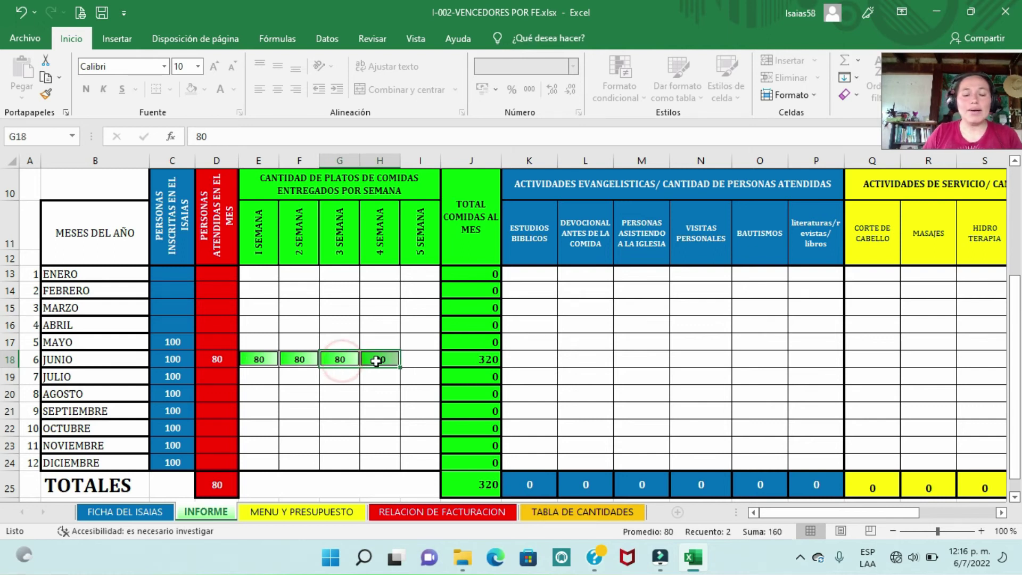
pyautogui.press('Delete')
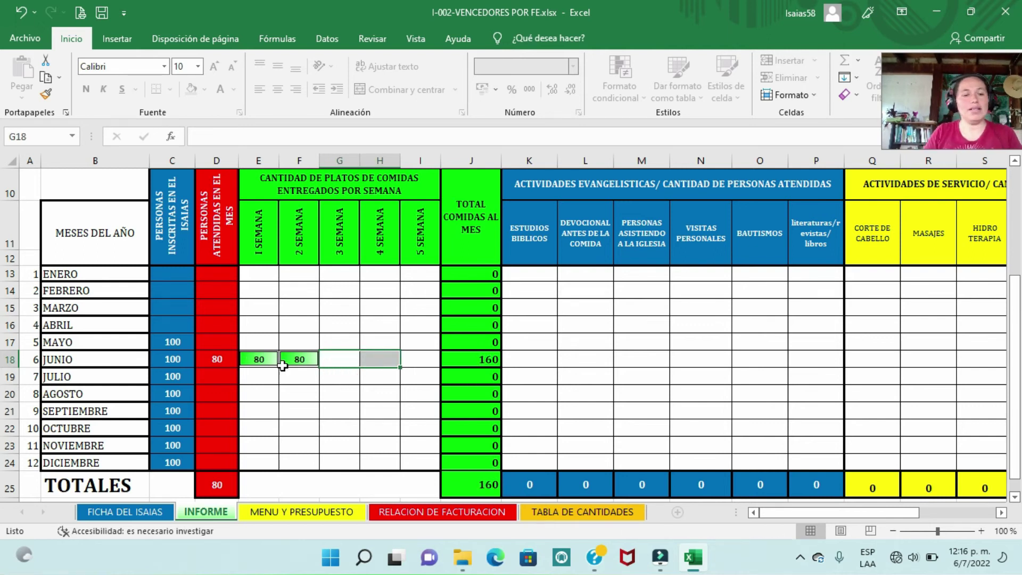
# Step: Clear the remaining JUNIO meal quantities under 1 SEMANA and 2 SEMANA
pyautogui.click(259, 360)
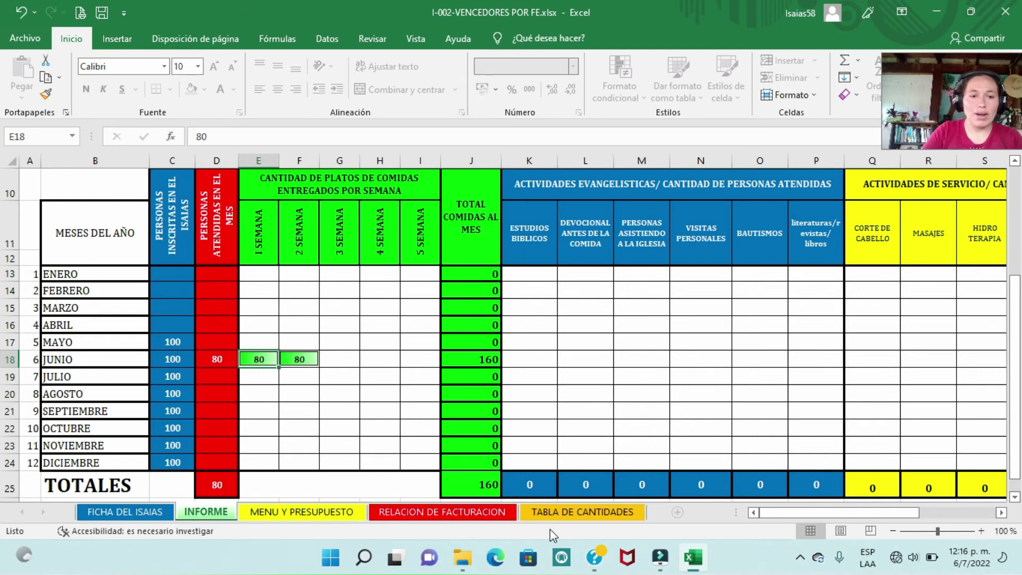
pyautogui.press('Right')
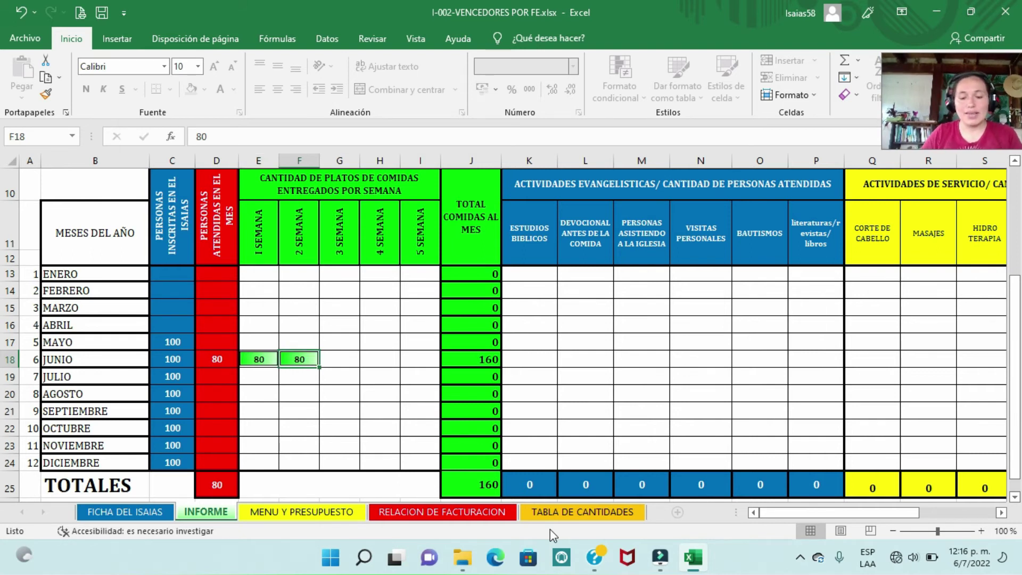
pyautogui.moveTo(304, 370); pyautogui.dragTo(257, 352)
pyautogui.click(513, 382)
pyautogui.moveTo(330, 386); pyautogui.dragTo(269, 341)
pyautogui.press('Delete')
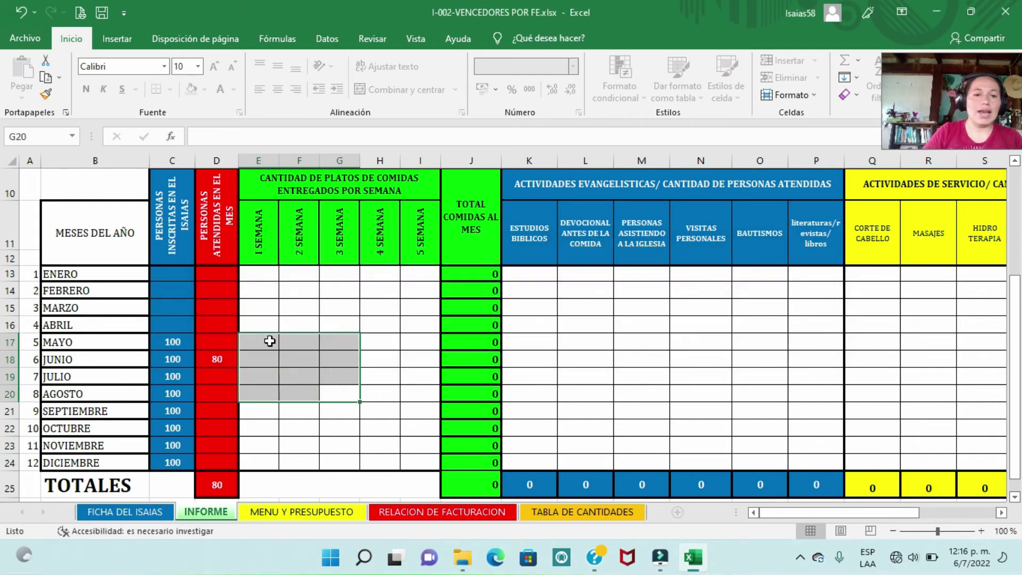
# Step: Enter 80 meals for JUNIO under both 3 SEMANA and 4 SEMANA, and compare the attendance with TOTAL COMIDAS AL MES
pyautogui.click(328, 364)
pyautogui.write('80')
pyautogui.press('Tab')
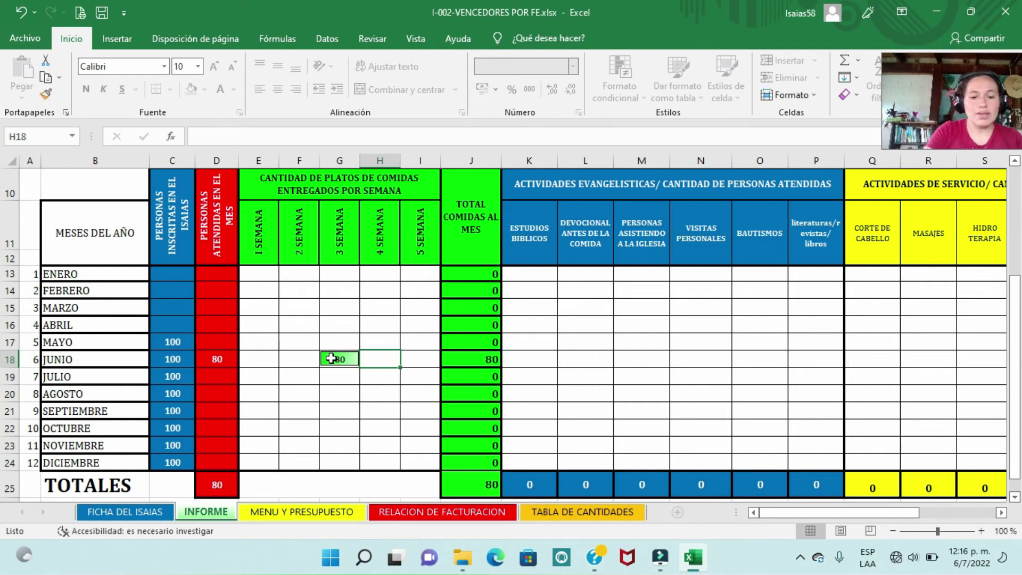
pyautogui.write('80')
pyautogui.press('Return')
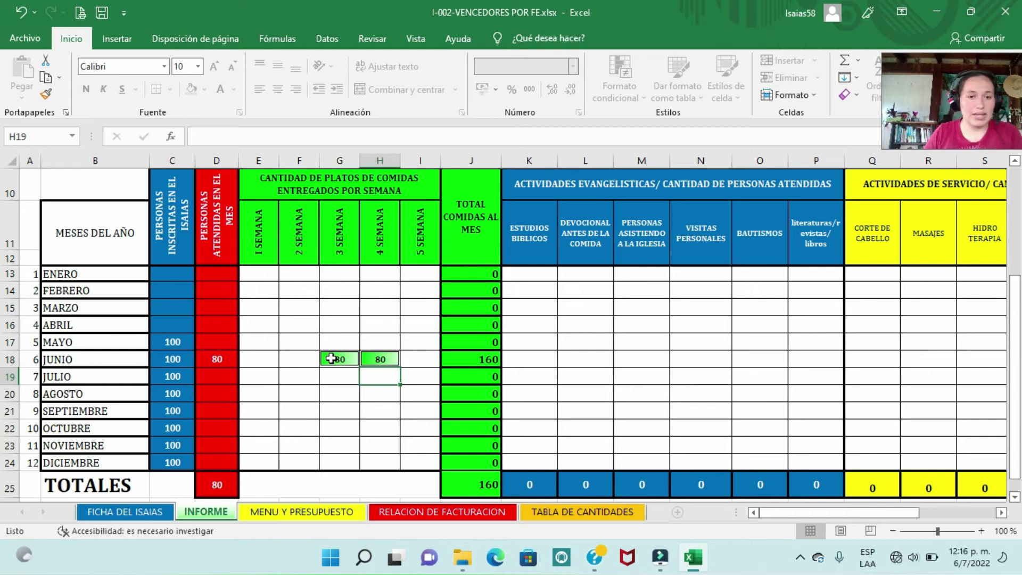
pyautogui.click(219, 359)
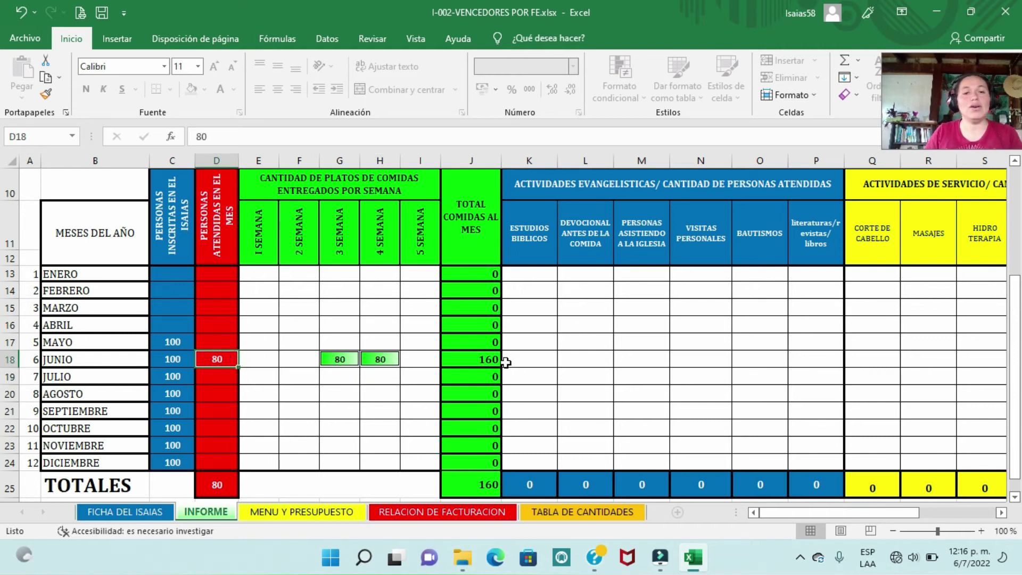
pyautogui.click(487, 362)
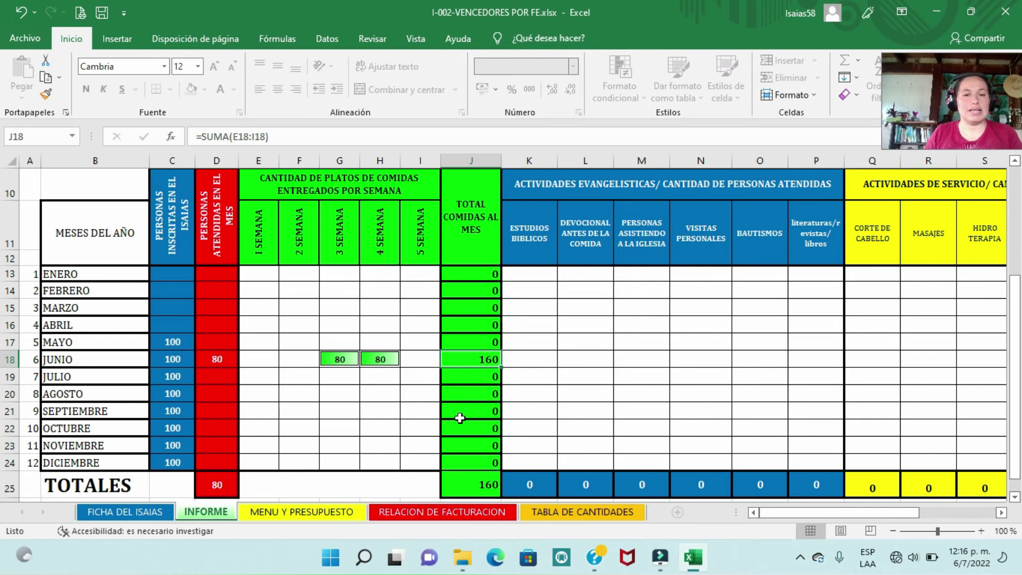
# Step: Freeze the panes at cell E13 to keep the header rows and the month, enrolled and attended columns in view
pyautogui.moveTo(788, 512); pyautogui.dragTo(812, 509)
pyautogui.scroll(1, 463, 269)
pyautogui.scroll(-1, 462, 268)
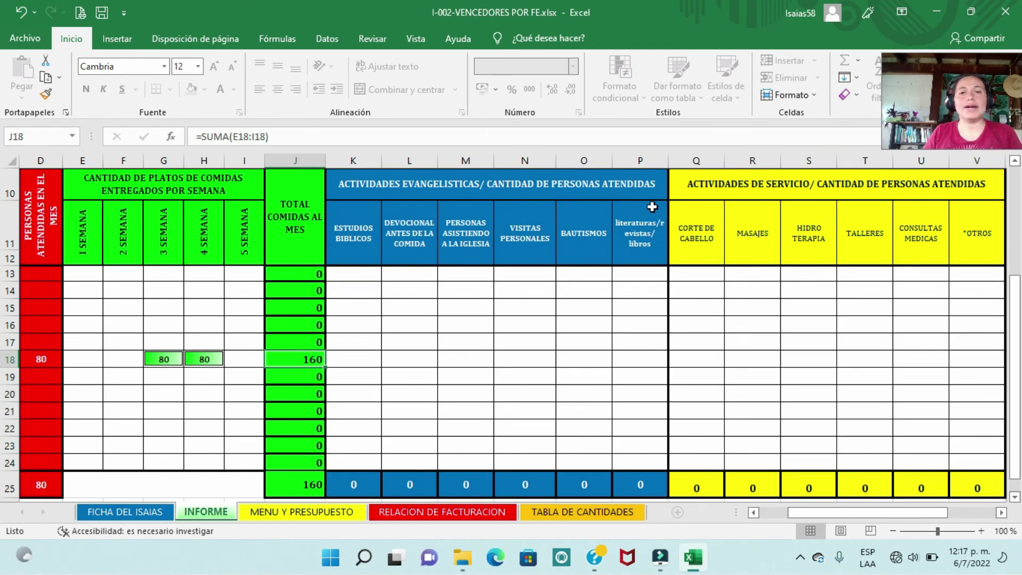
pyautogui.click(342, 361)
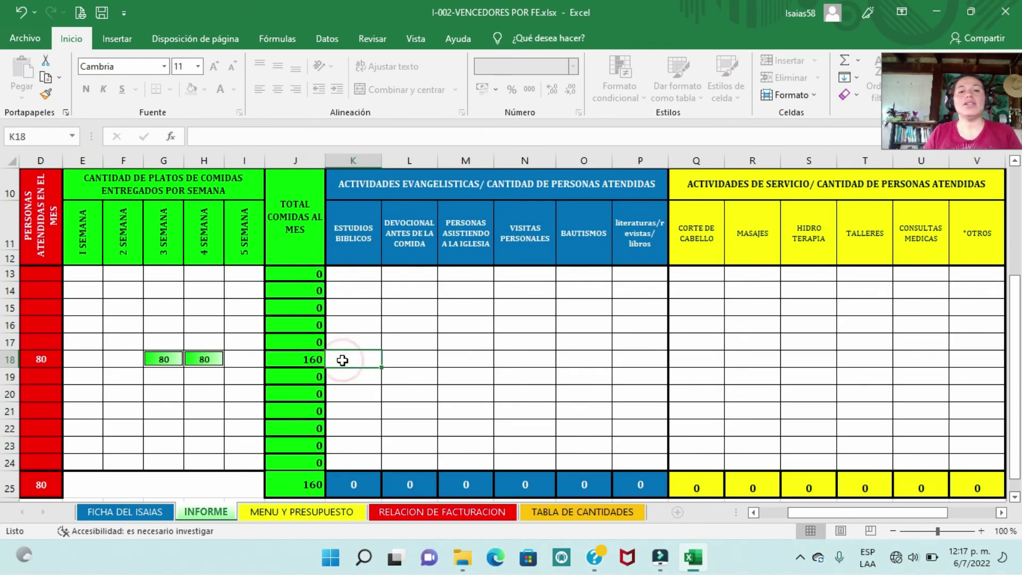
pyautogui.moveTo(819, 509); pyautogui.dragTo(743, 500)
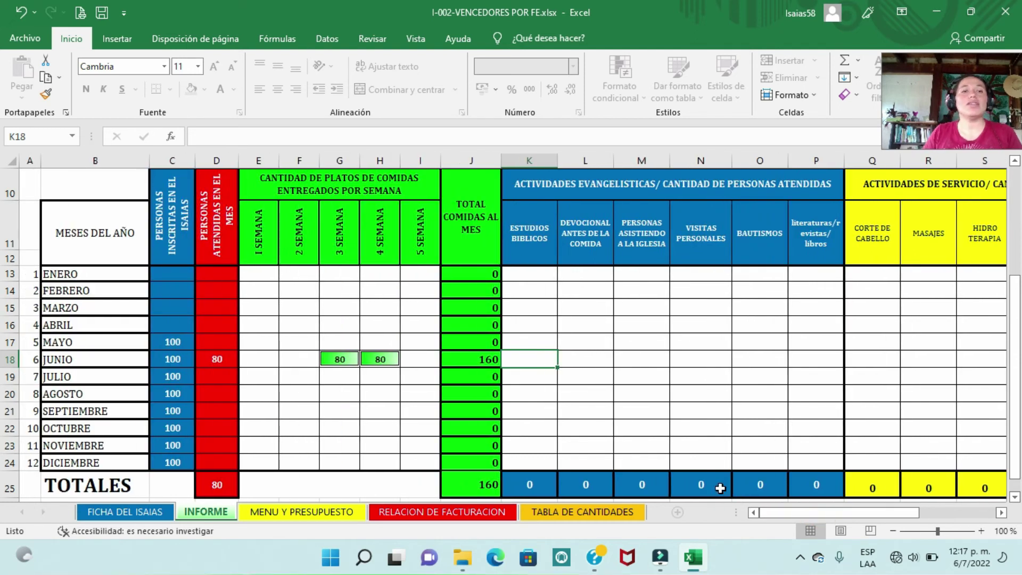
pyautogui.click(257, 276)
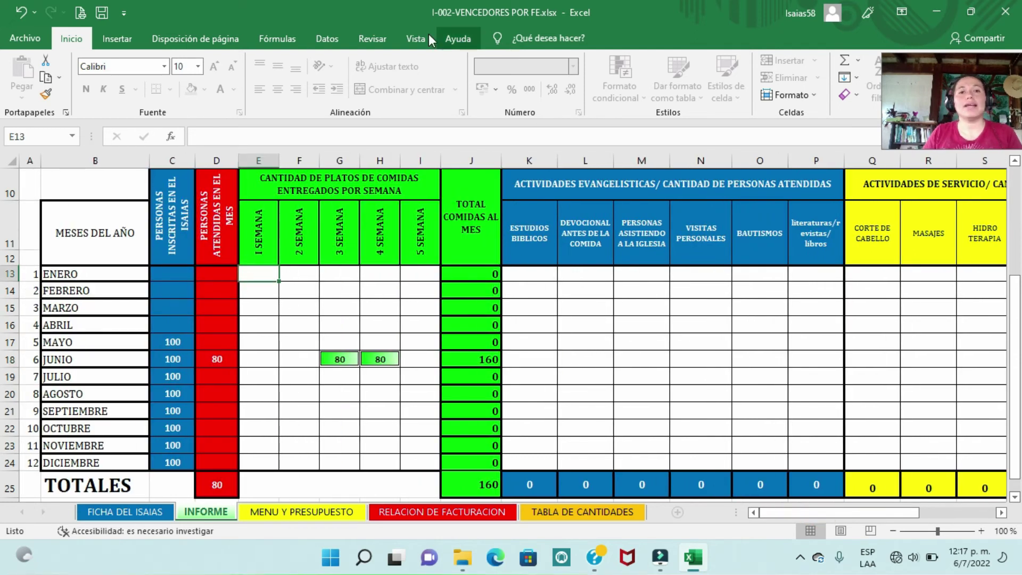
pyautogui.click(415, 40)
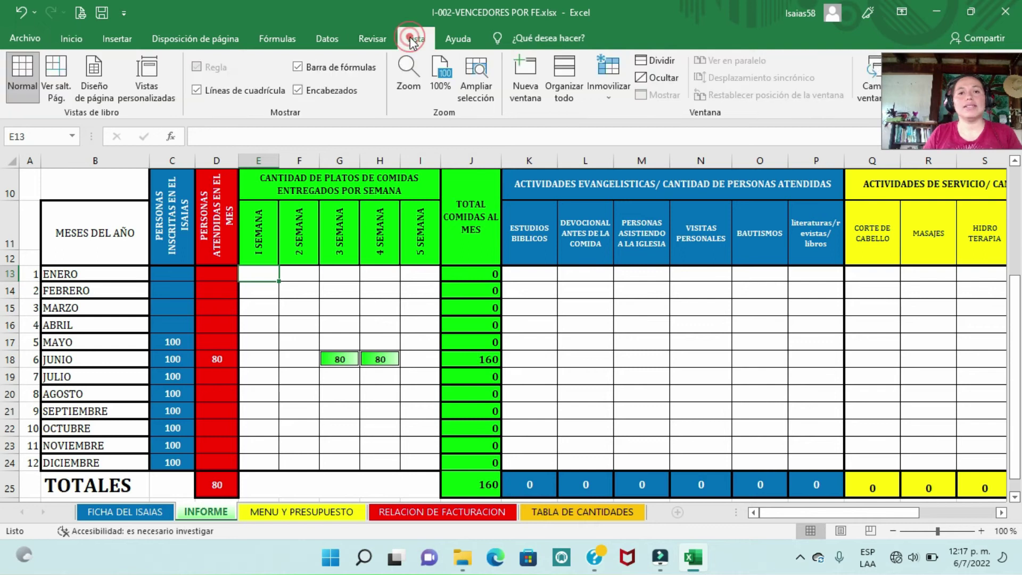
pyautogui.click(610, 99)
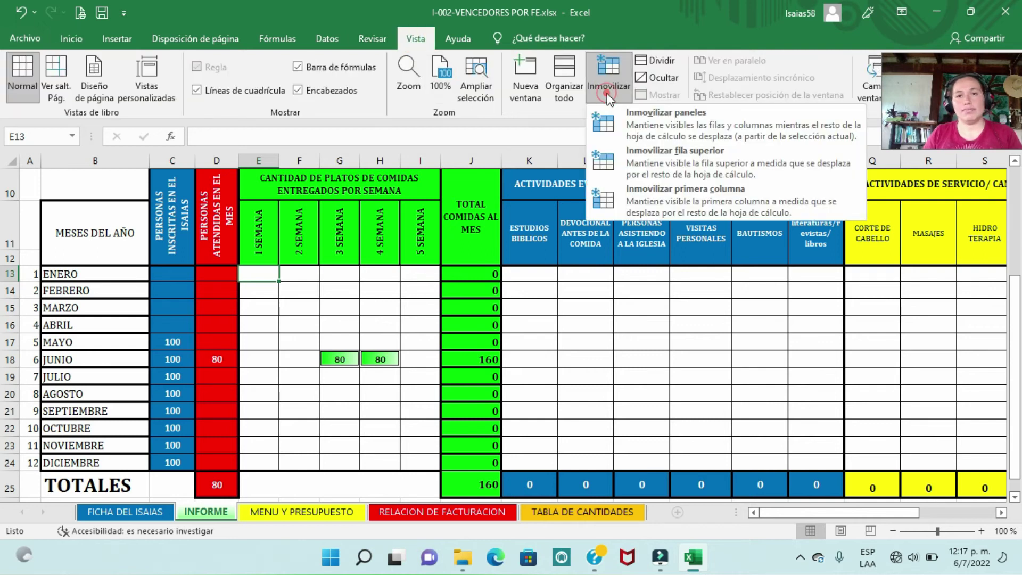
pyautogui.click(629, 117)
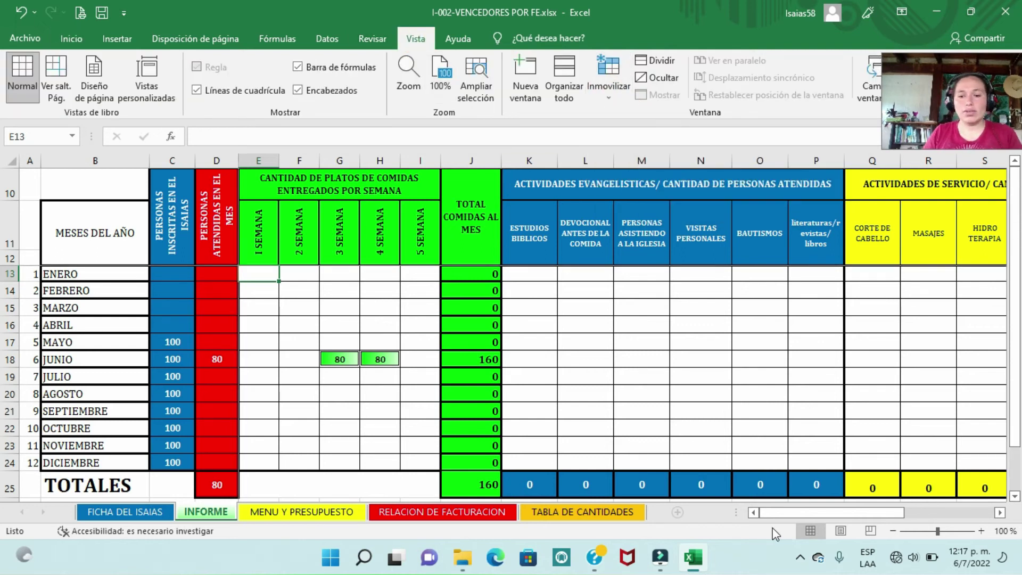
# Step: Enter 25 for JUNIO under ESTUDIOS BIBLICOS in the ACTIVIDADES EVANGELISTICAS block
pyautogui.moveTo(775, 512); pyautogui.dragTo(842, 511)
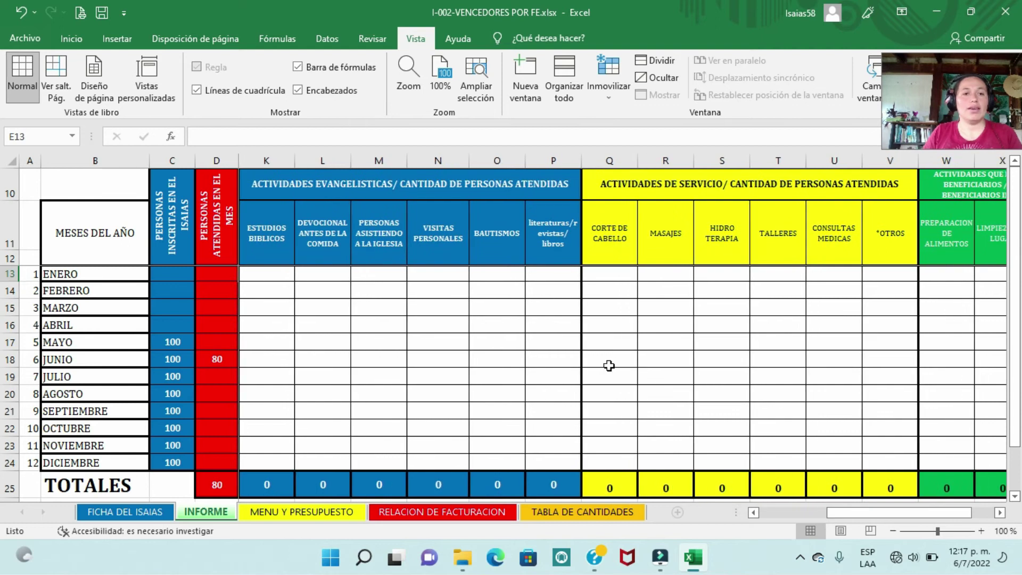
pyautogui.click(264, 341)
pyautogui.click(266, 353)
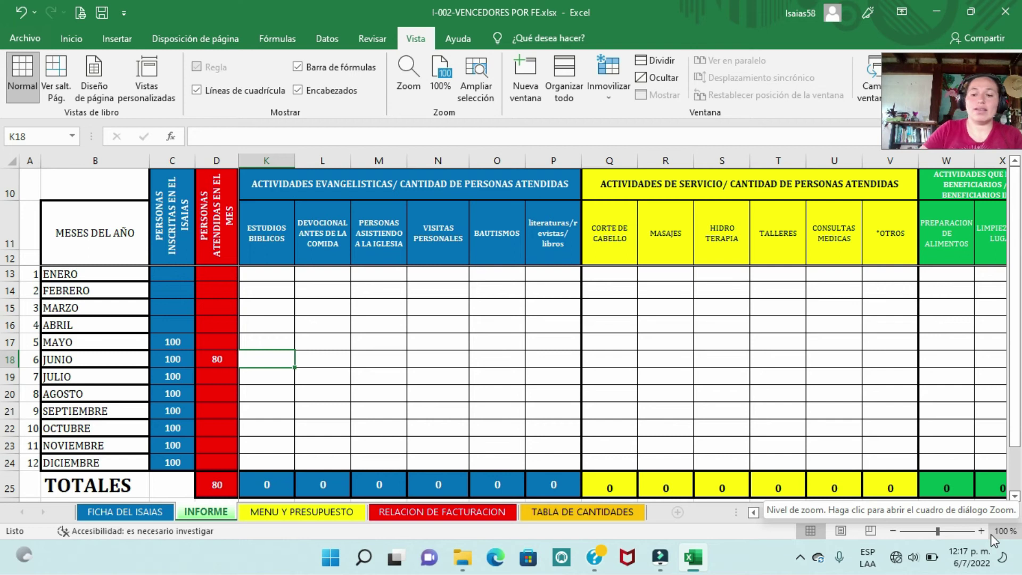
pyautogui.write('25')
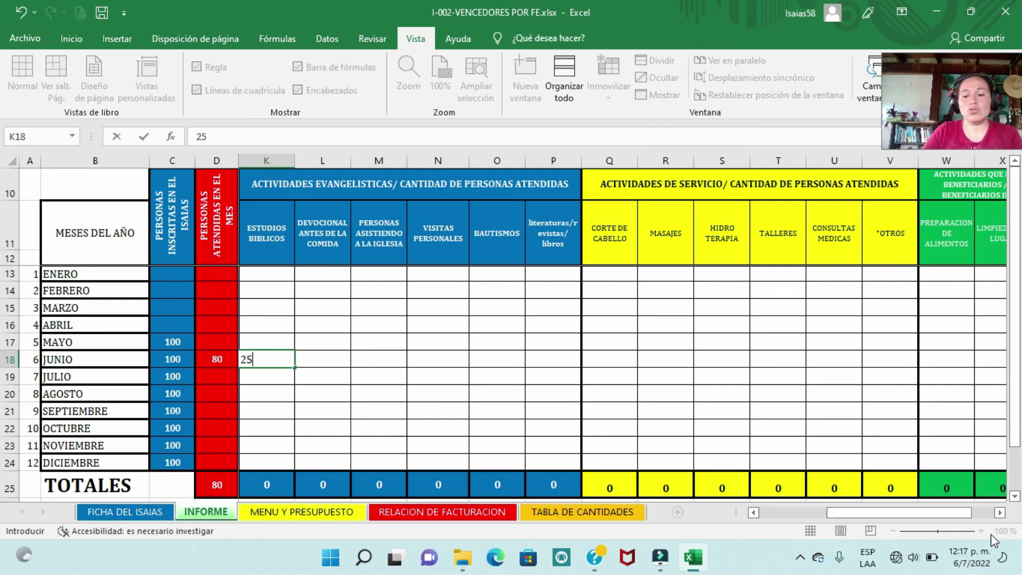
pyautogui.press('Tab')
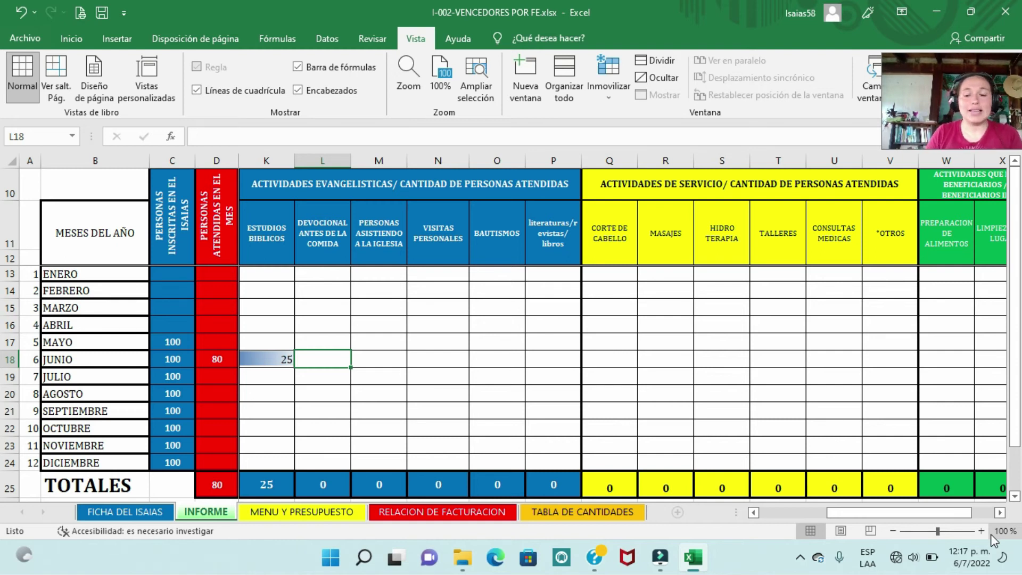
# Step: Enter 70 for JUNIO under DEVOCIONAL ANTES DE LA COMIDA
pyautogui.write('80')
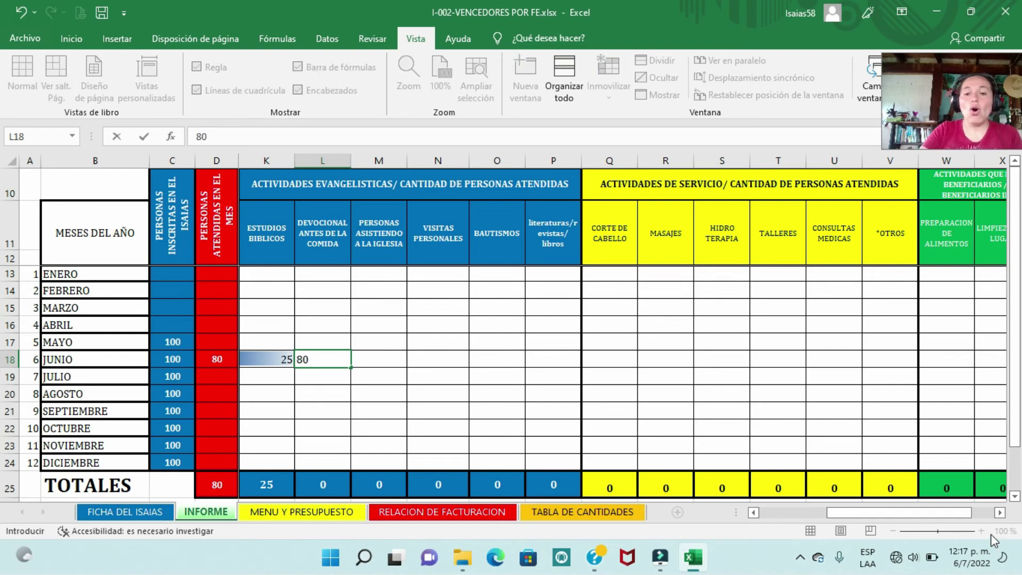
pyautogui.press('BackSpace')
pyautogui.press('BackSpace')
pyautogui.write('70')
pyautogui.press('Return')
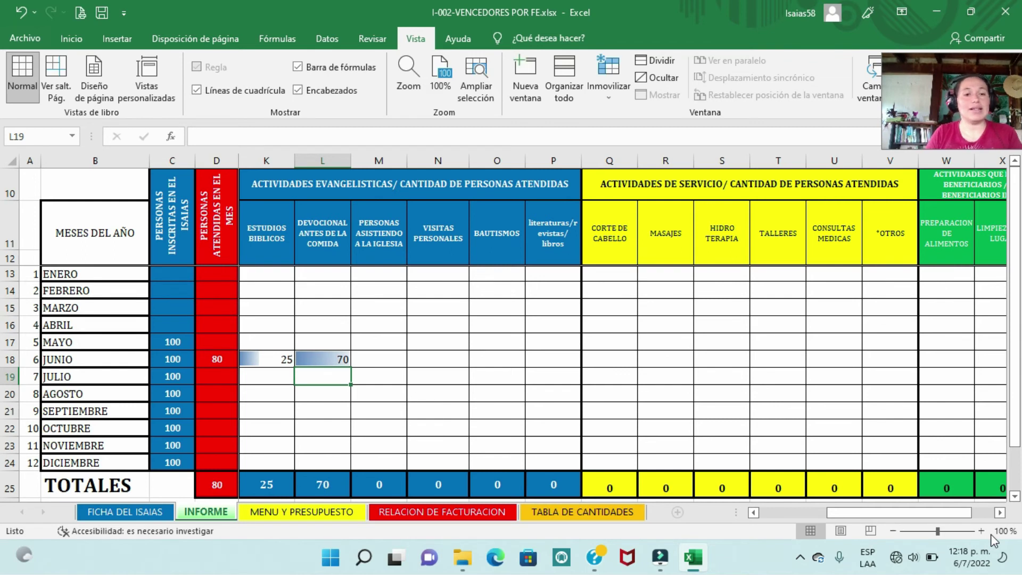
# Step: Enter 5 for JUNIO under PERSONAS ASISTIENDO A LA IGLESIA and 50 under VISITAS PERSONALES
pyautogui.press('Up')
pyautogui.press('Right')
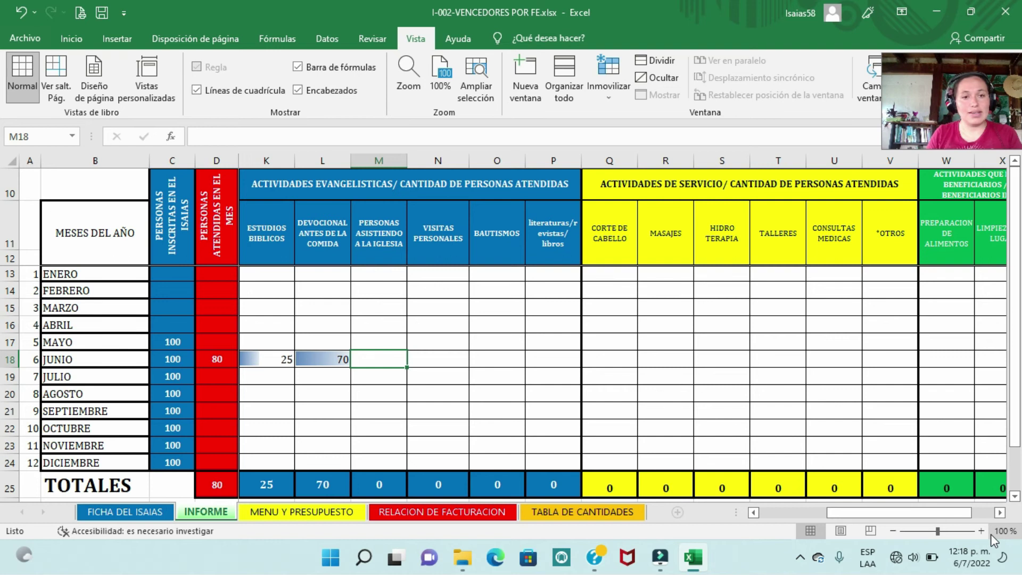
pyautogui.write('5')
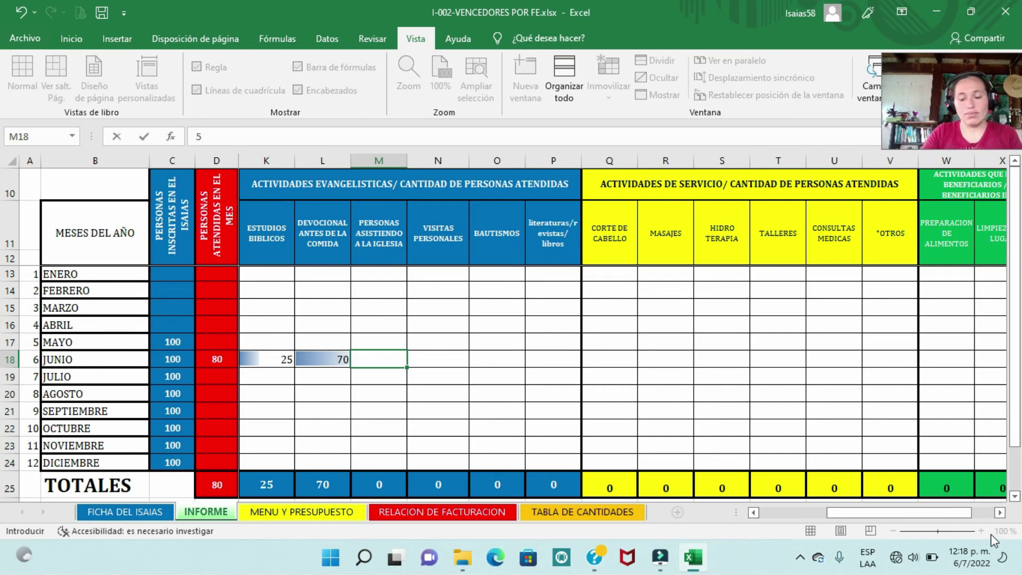
pyautogui.press('Tab')
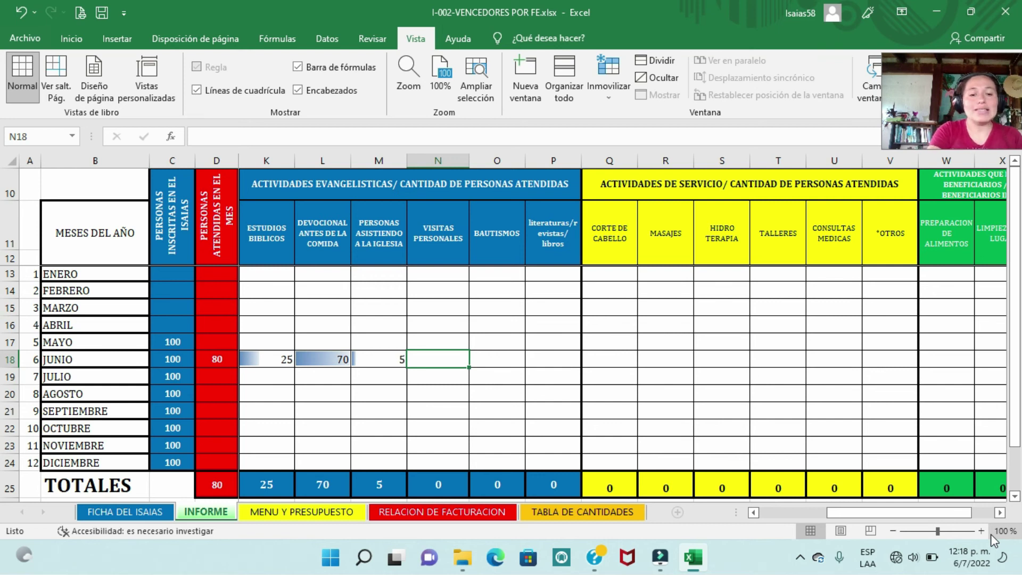
pyautogui.write('50')
pyautogui.press('Tab')
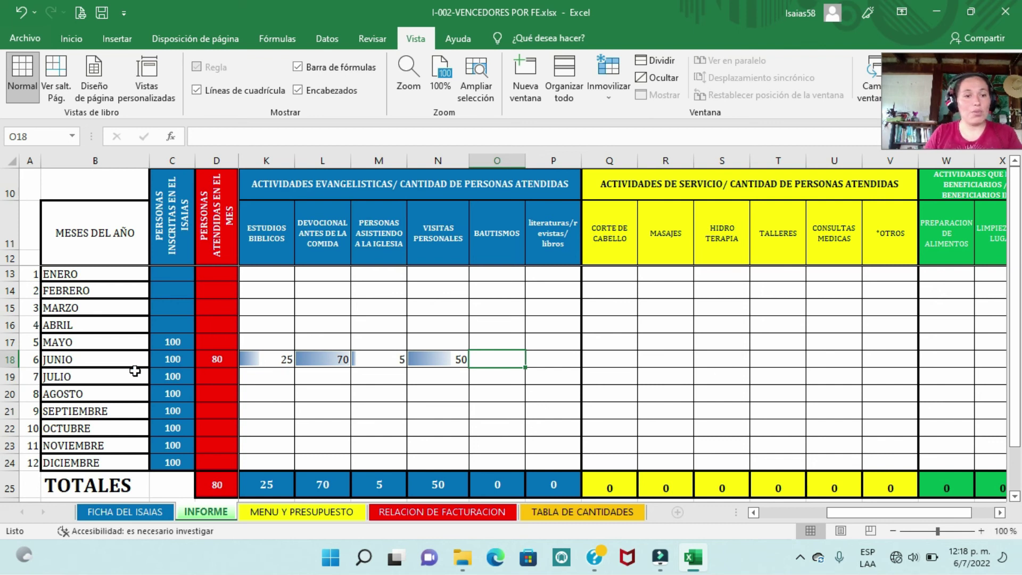
# Step: Check JUNIO's enrolled people, and view the DATOS DEL EQUIPO DE TRABAJO EN ISAIAS 58 section on the FICHA DEL ISAIAS sheet
pyautogui.click(190, 358)
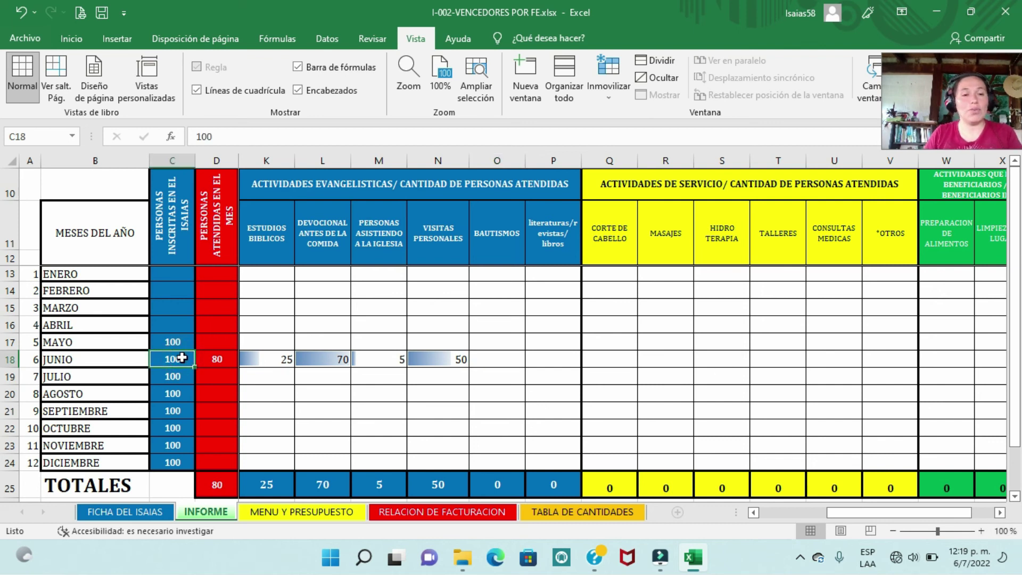
pyautogui.click(128, 512)
pyautogui.moveTo(777, 512); pyautogui.dragTo(924, 519)
pyautogui.click(190, 354)
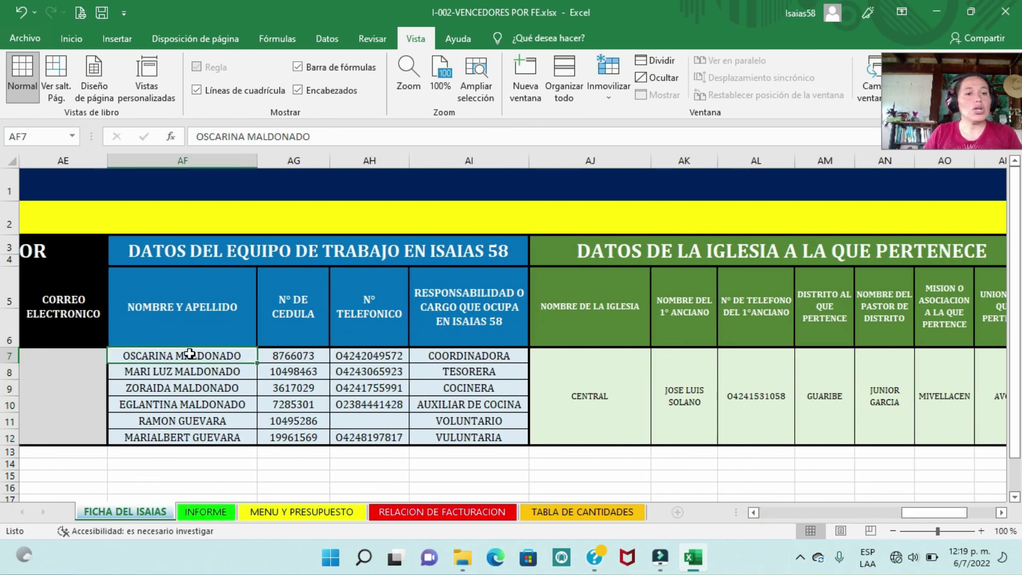
# Step: Go through the remaining team members listed under NOMBRE Y APELLIDO in DATOS DEL EQUIPO DE TRABAJO EN ISAIAS 58
pyautogui.click(190, 371)
pyautogui.click(186, 388)
pyautogui.click(186, 404)
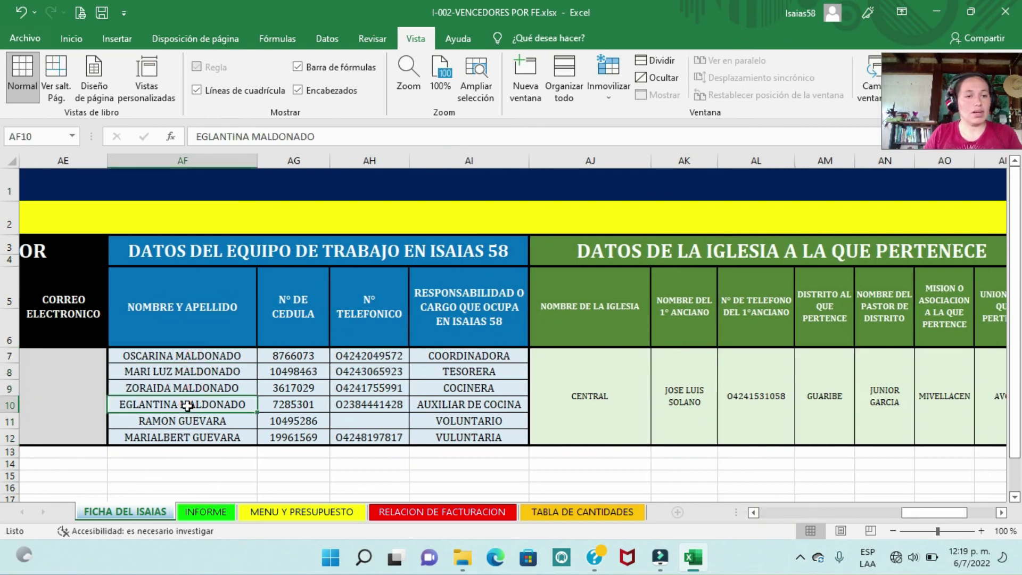
pyautogui.click(185, 422)
pyautogui.click(187, 436)
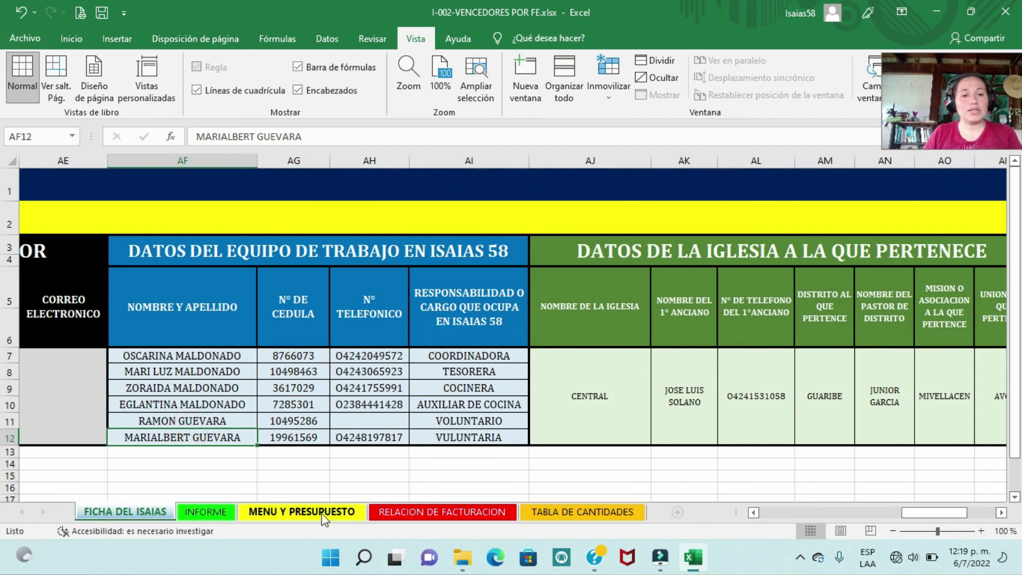
# Step: On the INFORME sheet, leave JUNIO's BAUTISMOS blank and enter 20 under literaturas/revistas/libros
pyautogui.click(206, 512)
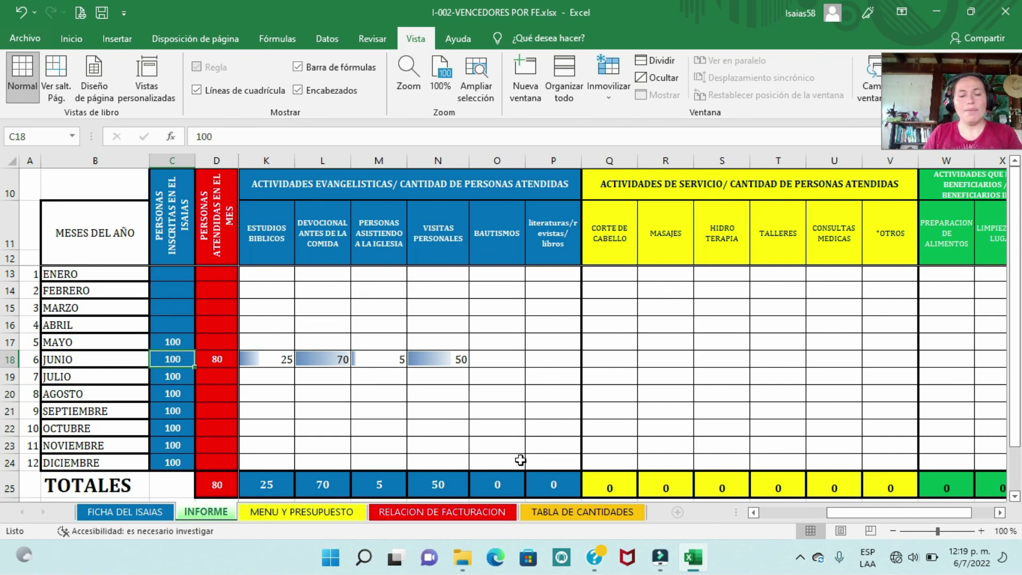
pyautogui.click(495, 361)
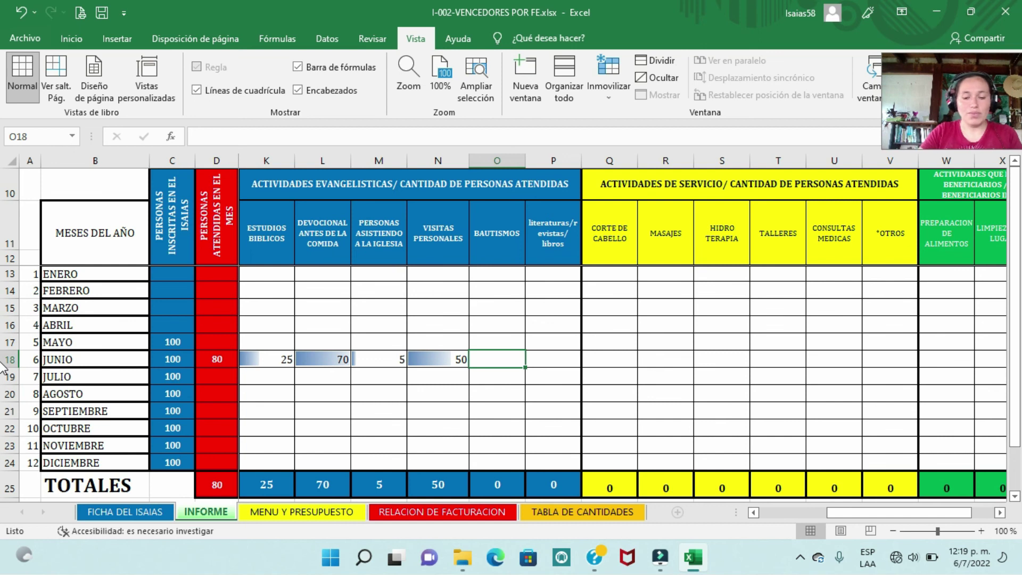
pyautogui.press('Tab')
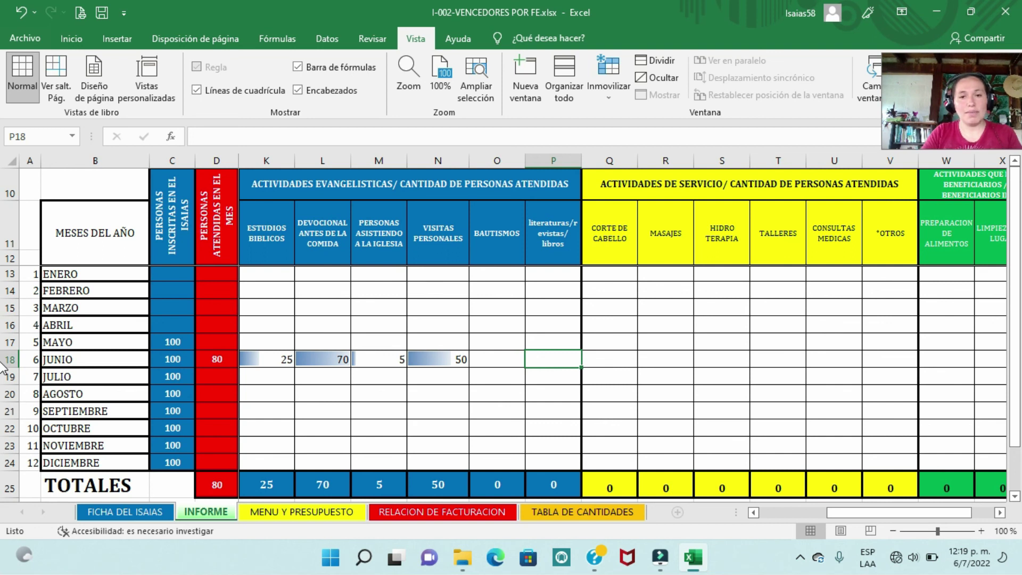
pyautogui.write('20')
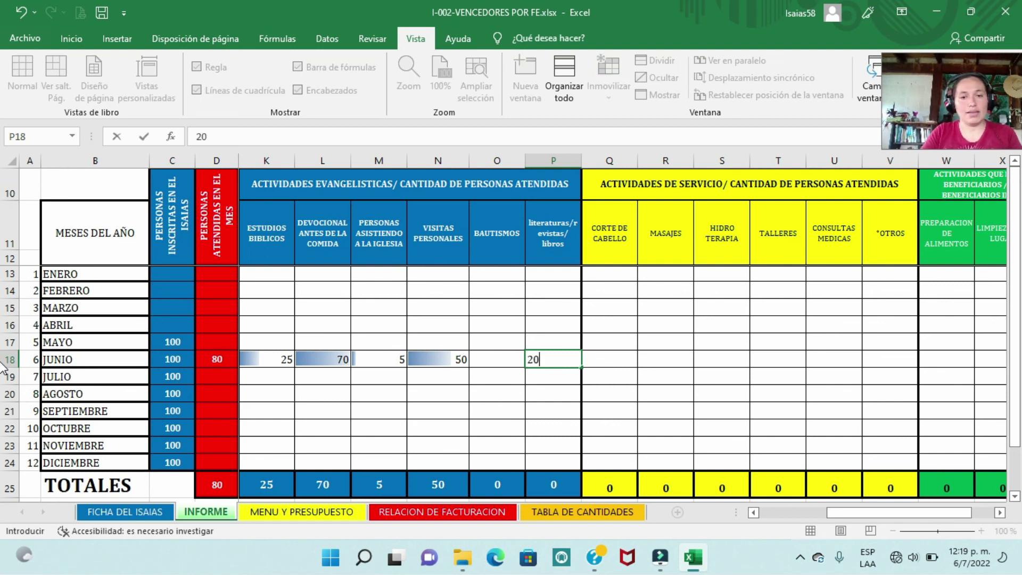
pyautogui.press('Tab')
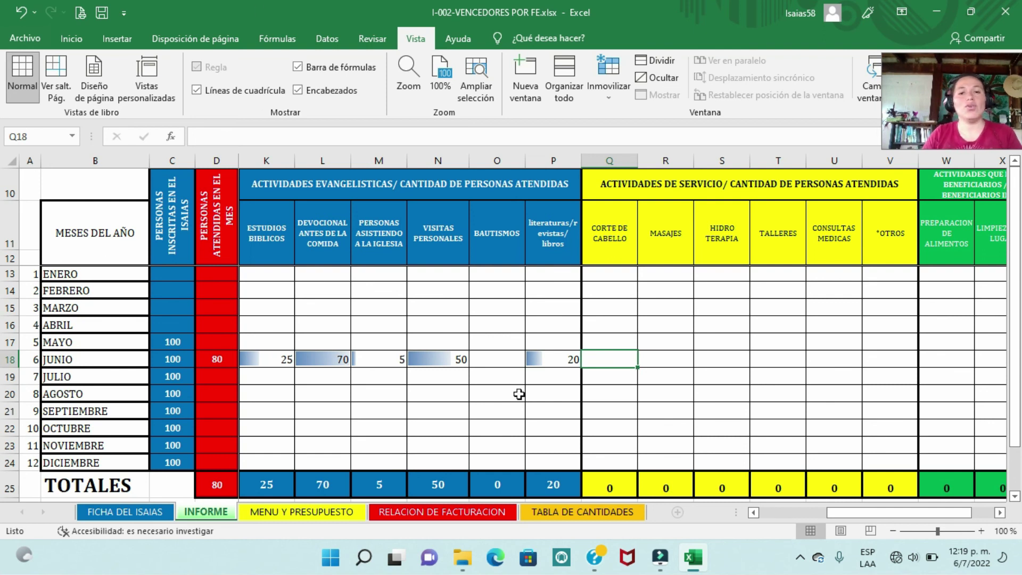
pyautogui.click(547, 358)
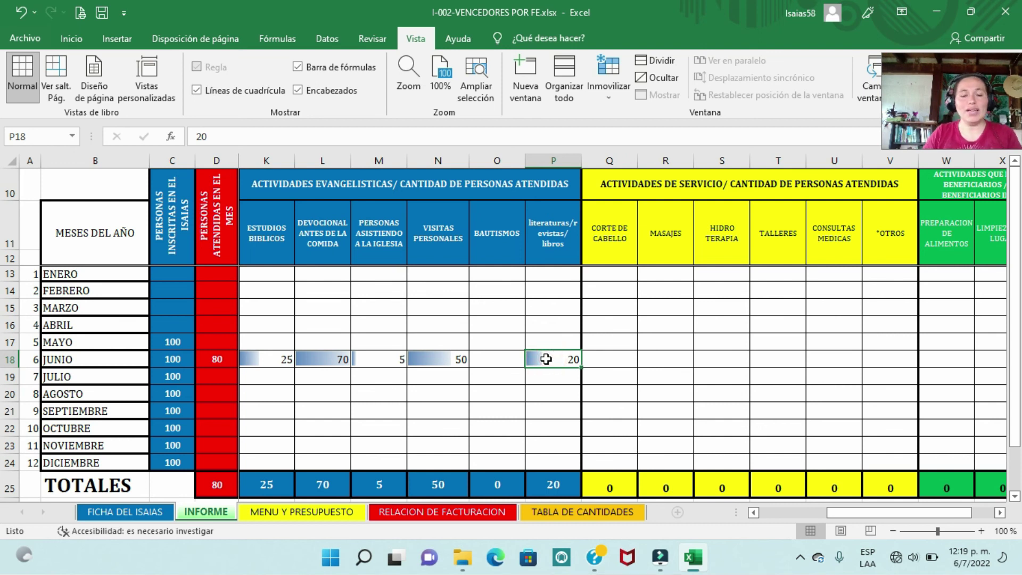